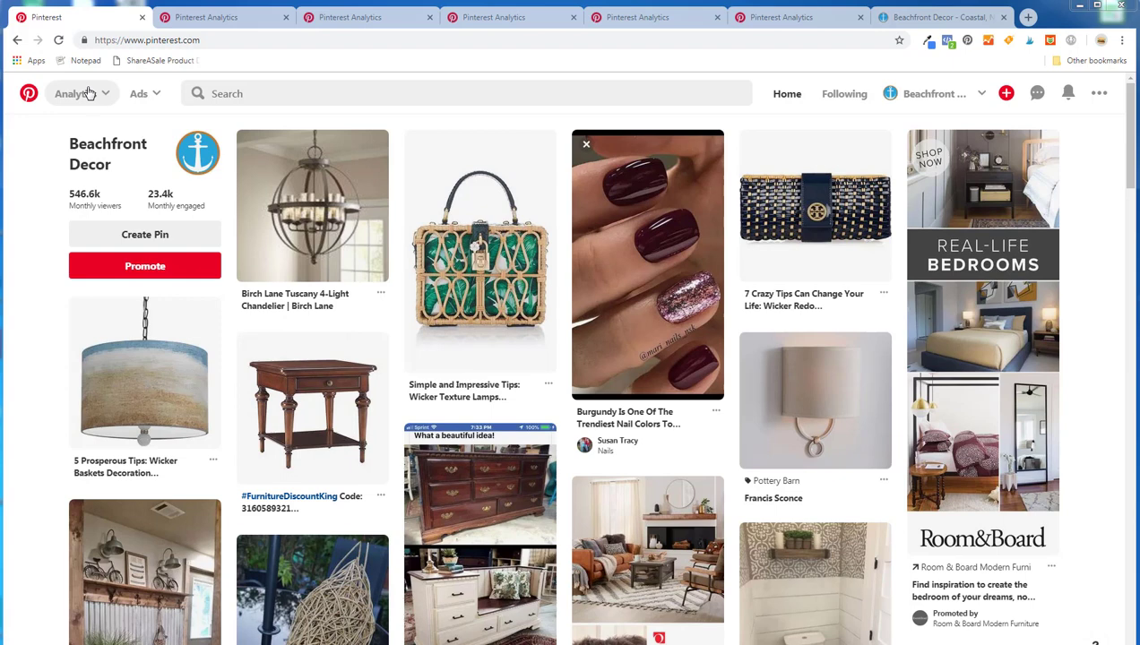
# Open the Audience Insights report for Beachfront Decor, briefly checking the Beachfront Decor website
pyautogui.click(101, 105)
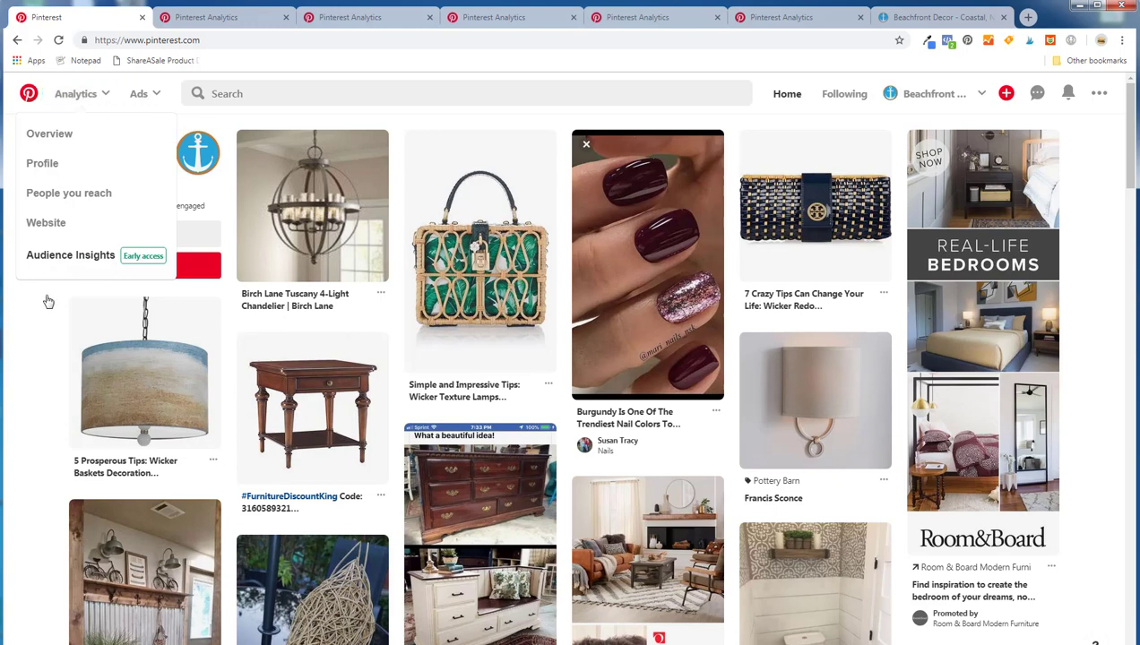
pyautogui.click(33, 339)
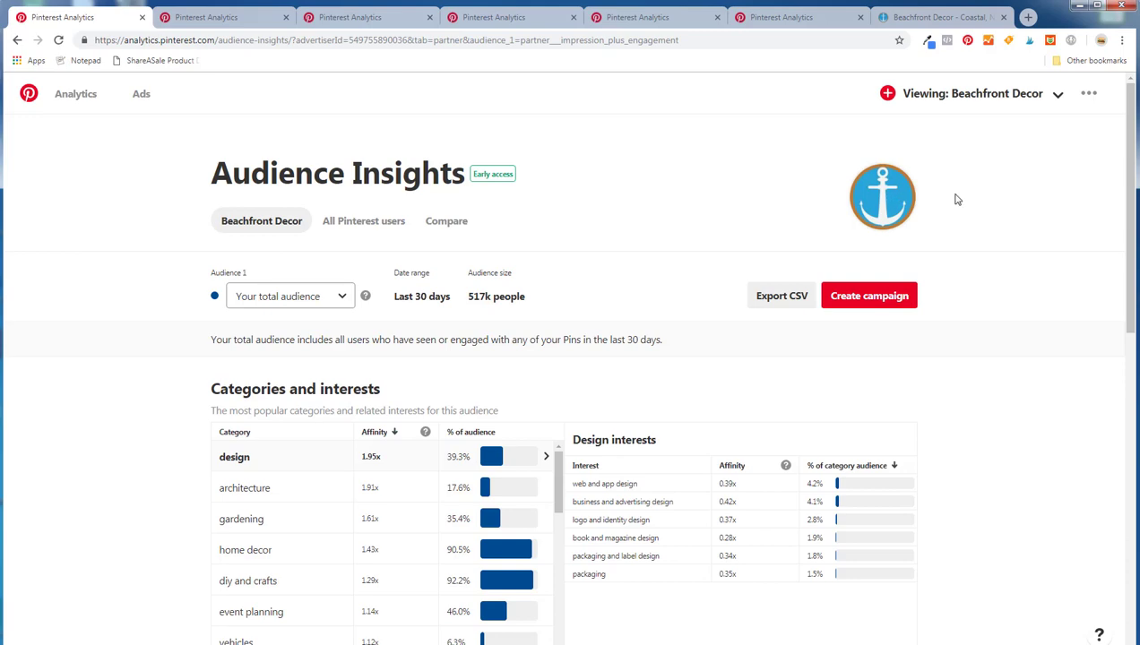
pyautogui.click(937, 17)
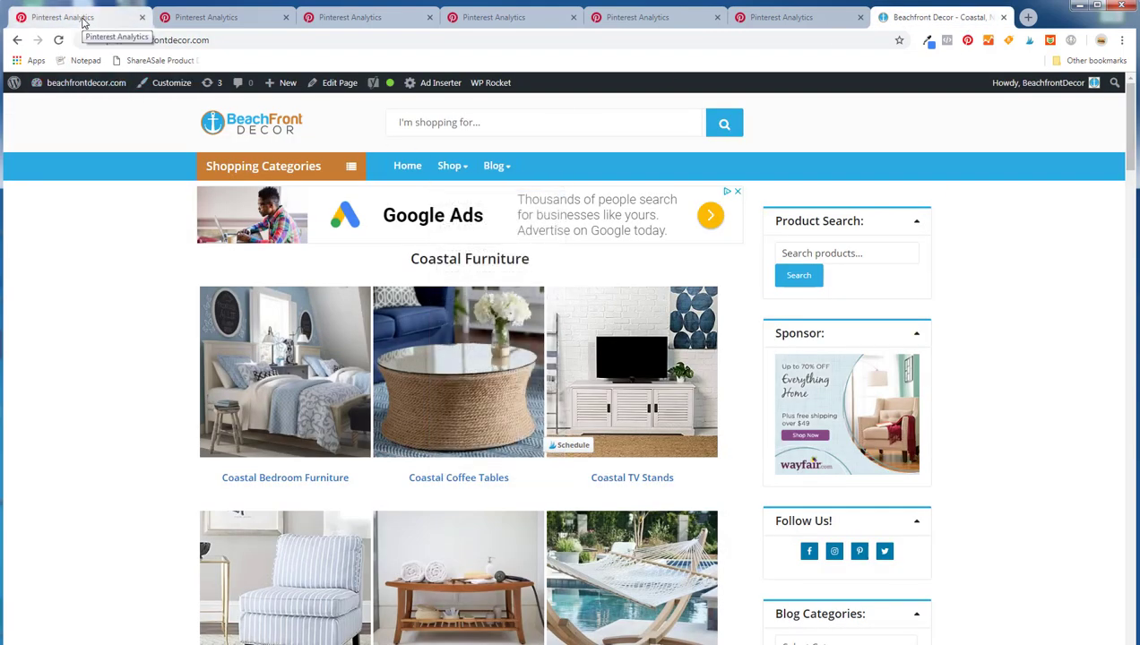
pyautogui.click(81, 18)
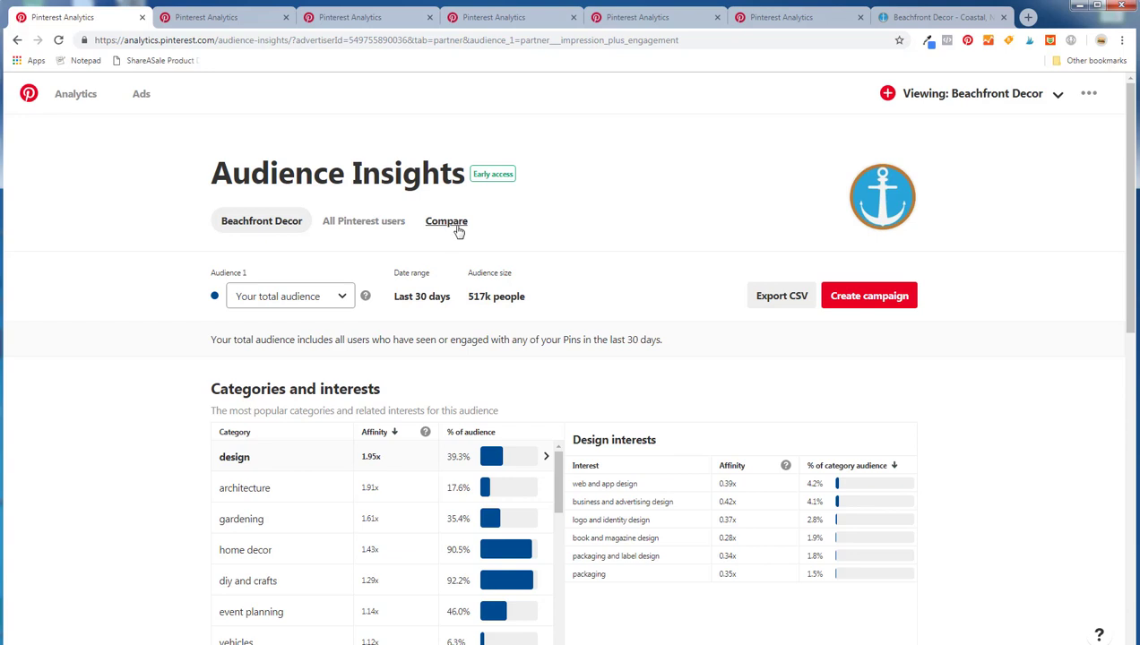
pyautogui.scroll(-1, 206, 208)
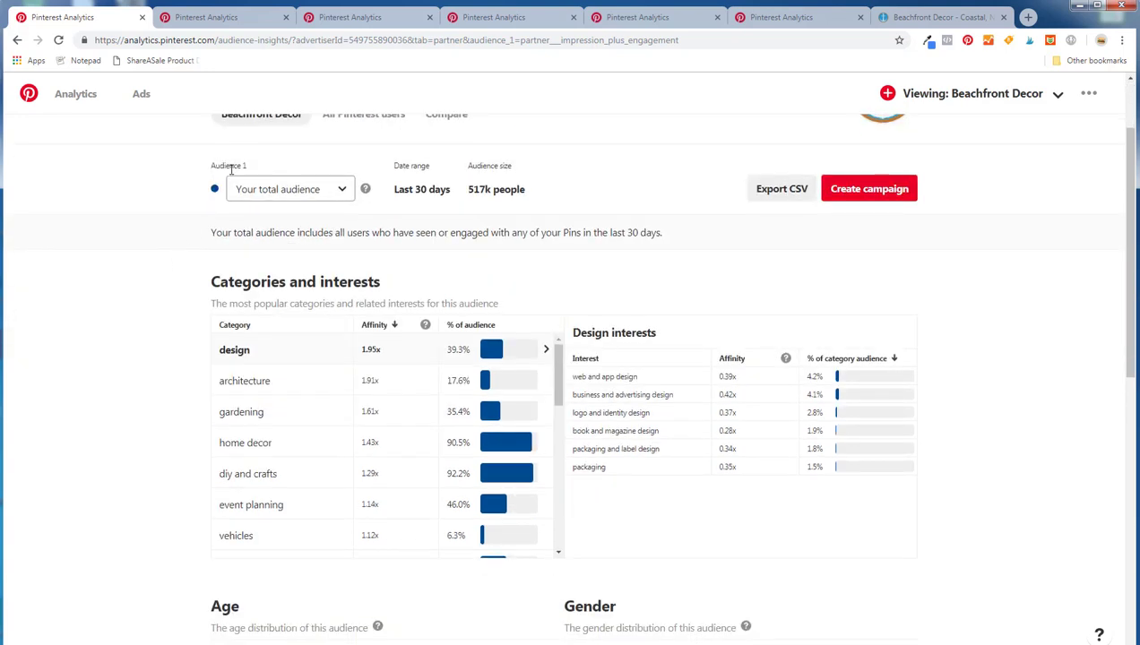
pyautogui.click(337, 191)
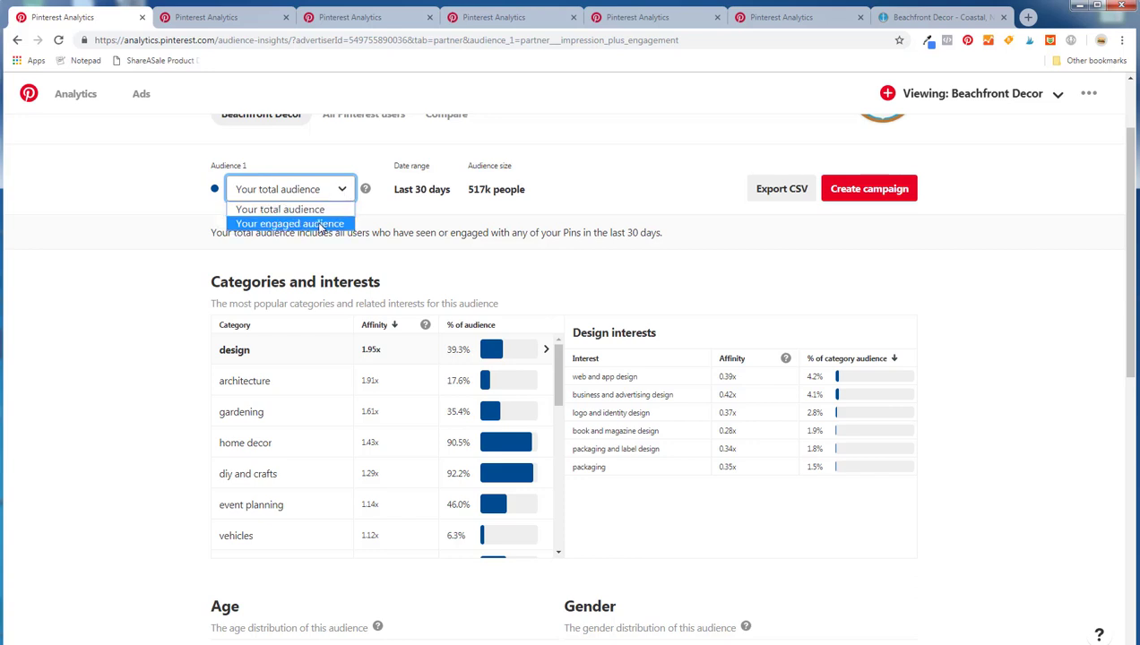
pyautogui.click(417, 231)
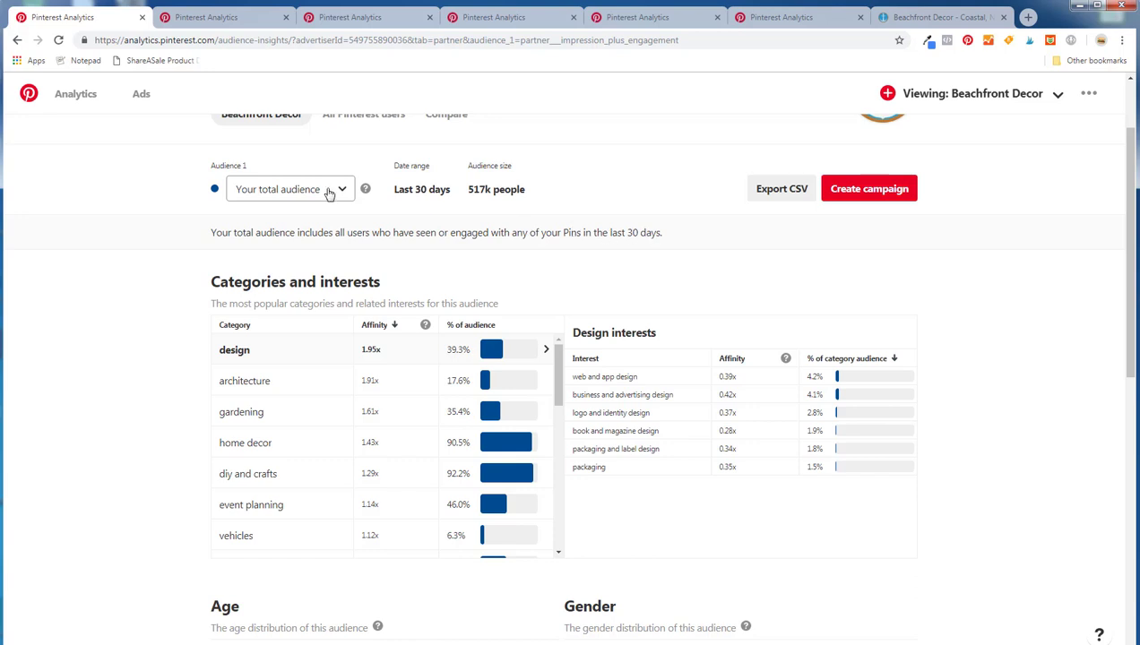
pyautogui.scroll(-1, 171, 235)
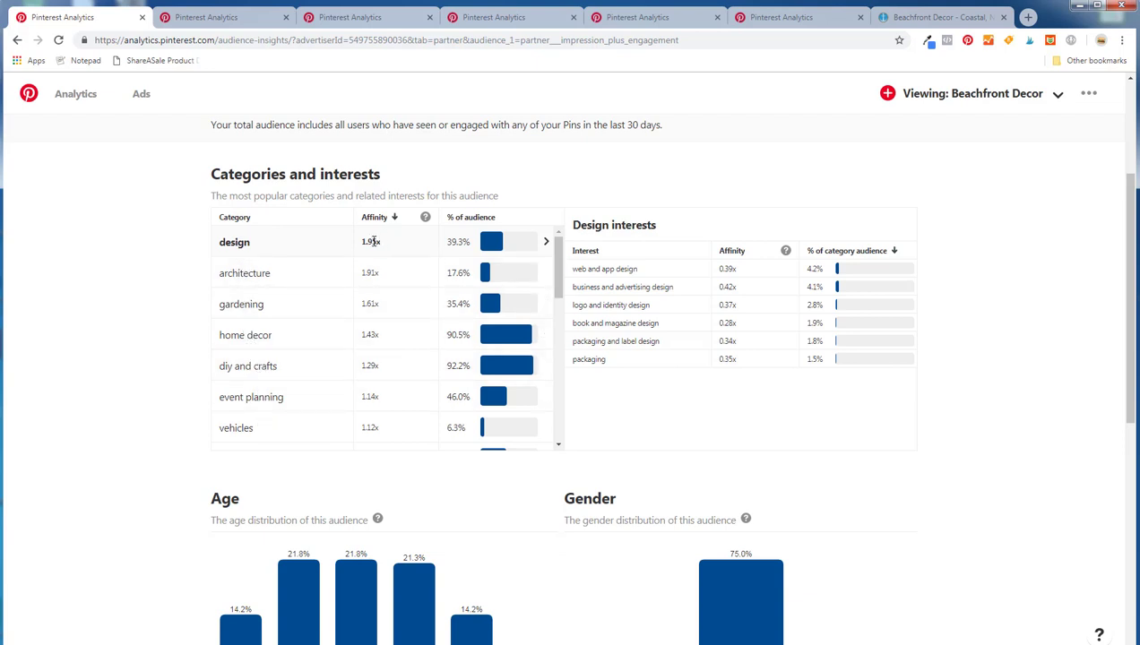
# Rank architecture and design interests by affinity, then show the gardening category's interests
pyautogui.moveTo(427, 221)
pyautogui.click(240, 275)
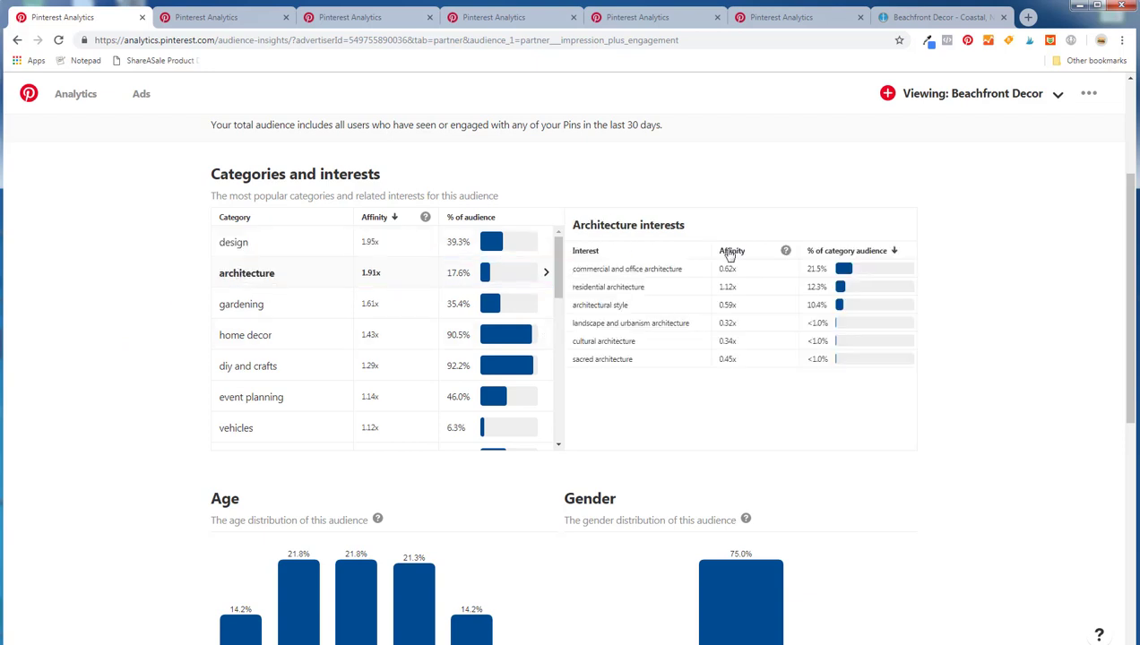
pyautogui.click(732, 253)
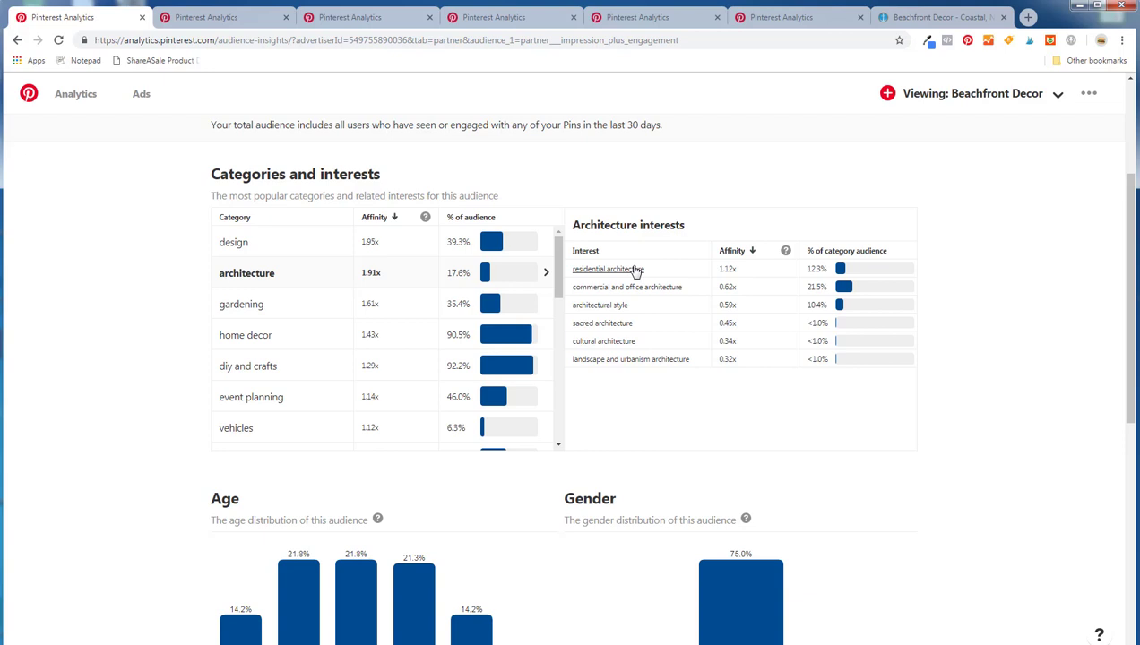
pyautogui.click(242, 244)
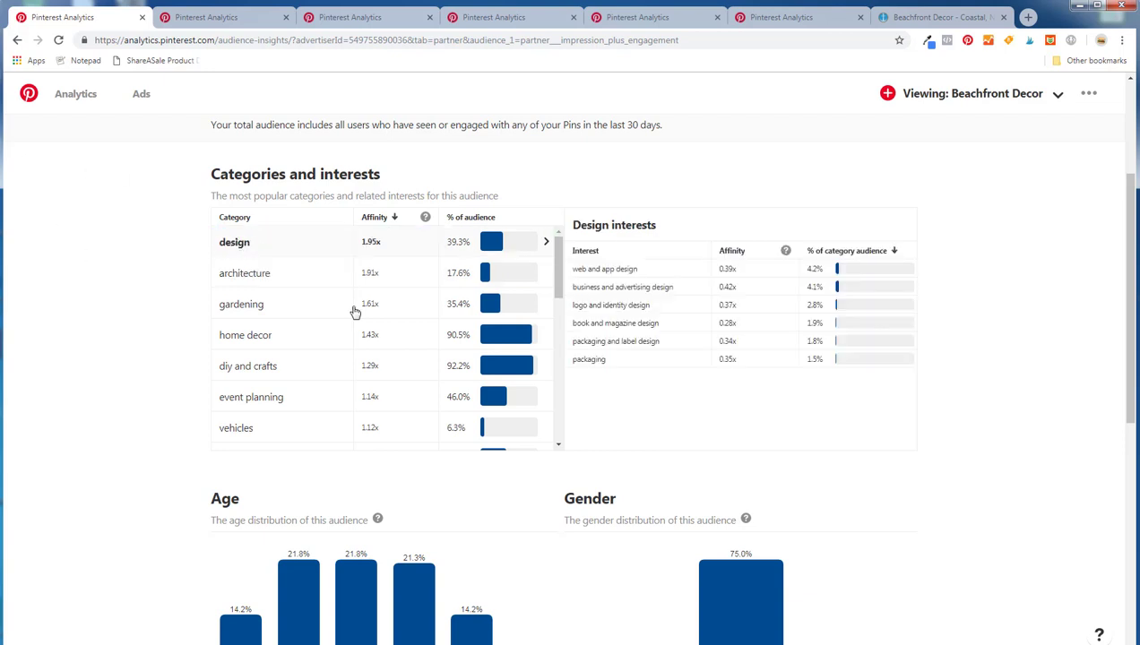
pyautogui.click(745, 256)
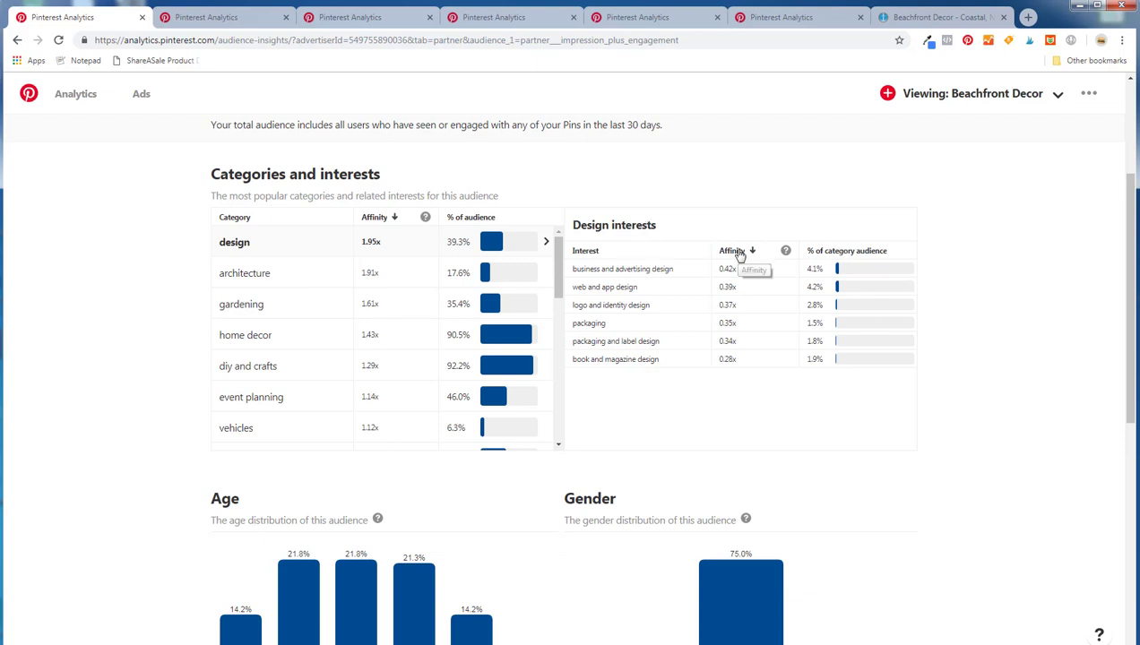
pyautogui.click(241, 309)
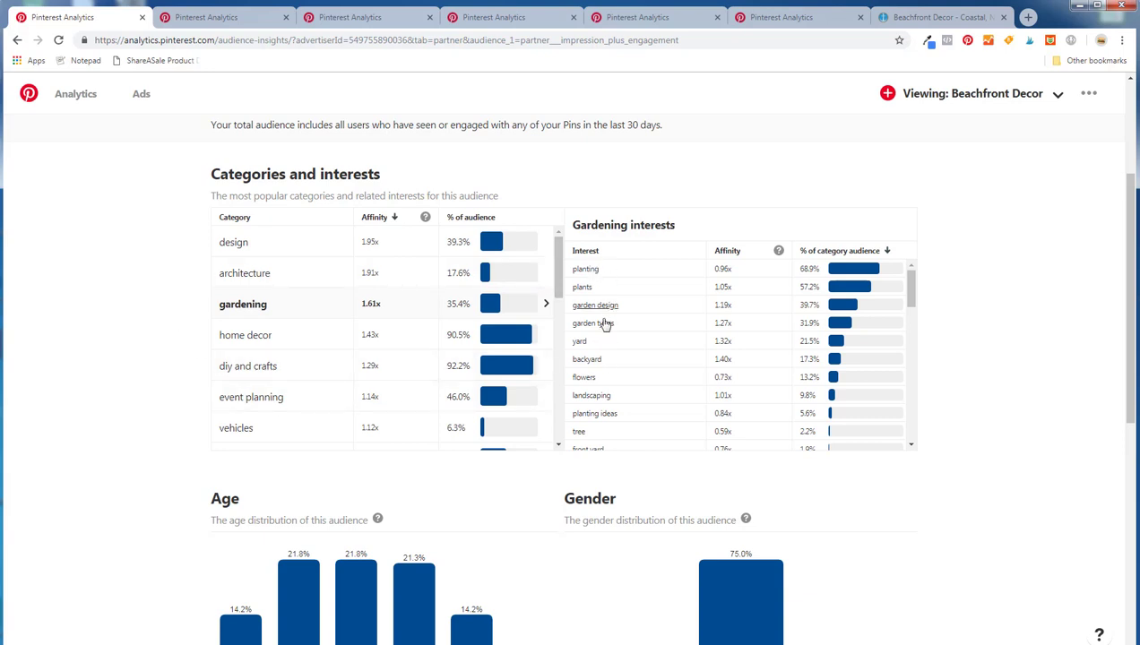
# Rank gardening interests by affinity, then break out the home decor category's interests
pyautogui.click(726, 250)
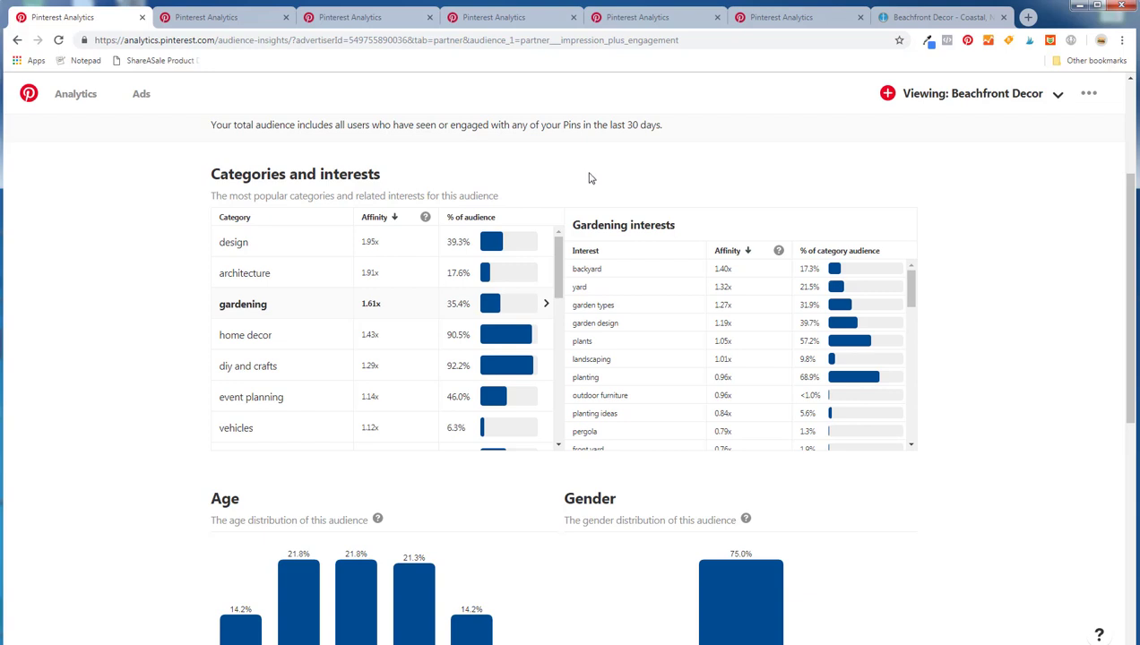
pyautogui.click(252, 333)
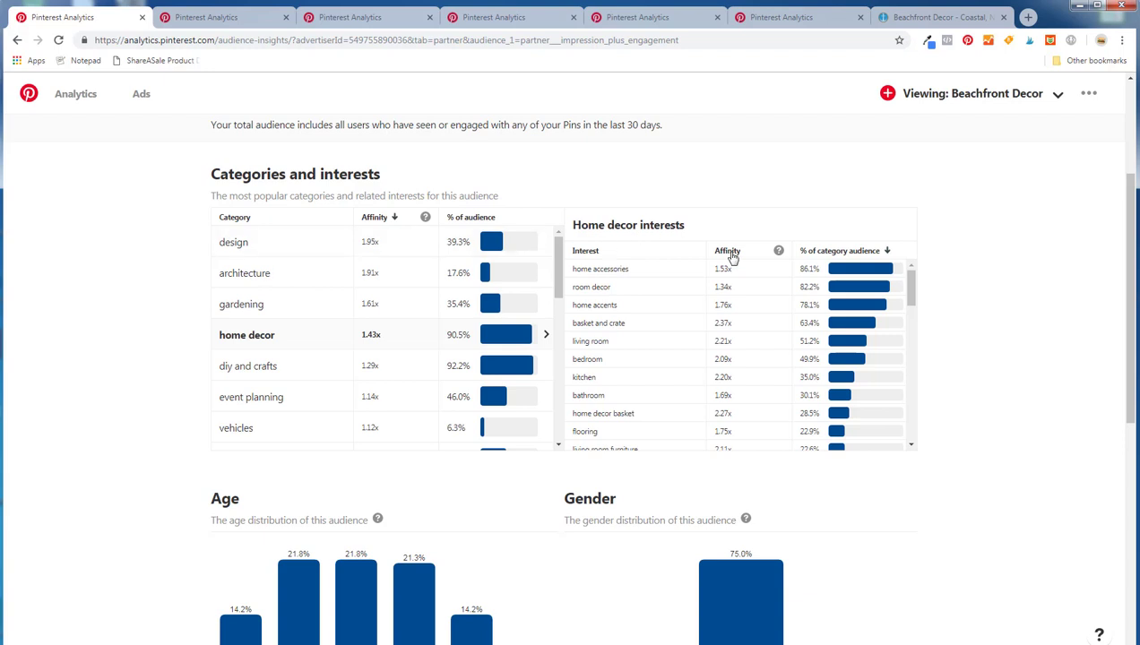
# Rank home decor interests by affinity, then review the age, gender, location and device charts
pyautogui.click(730, 254)
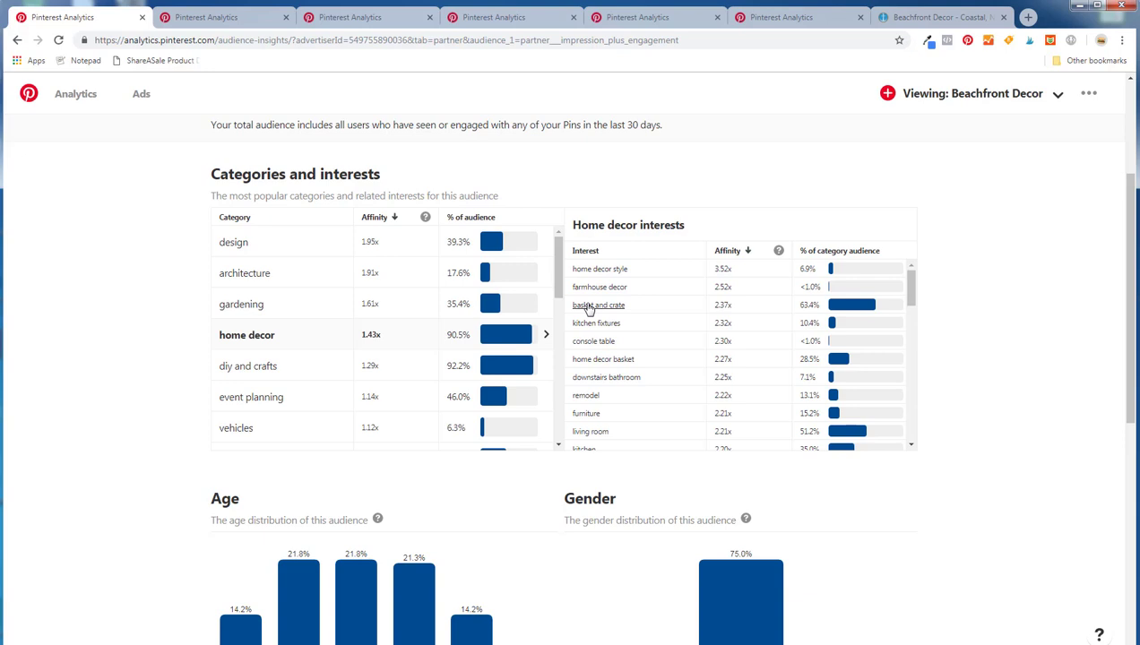
pyautogui.scroll(-1, 189, 264)
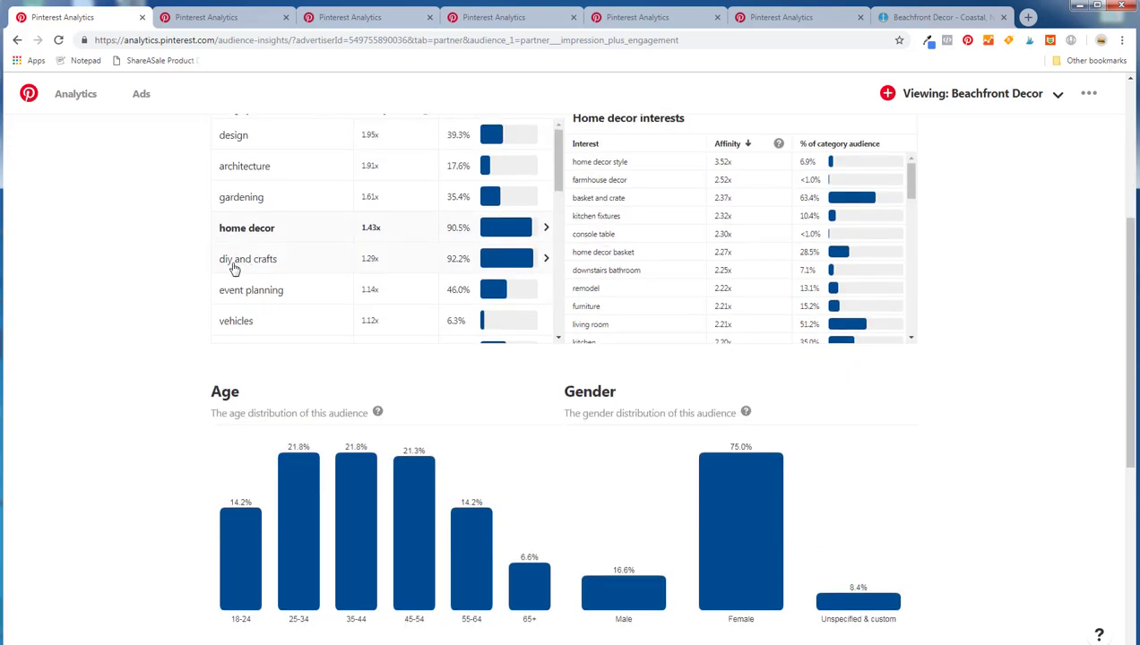
pyautogui.scroll(-1, 112, 293)
pyautogui.scroll(-1, 107, 275)
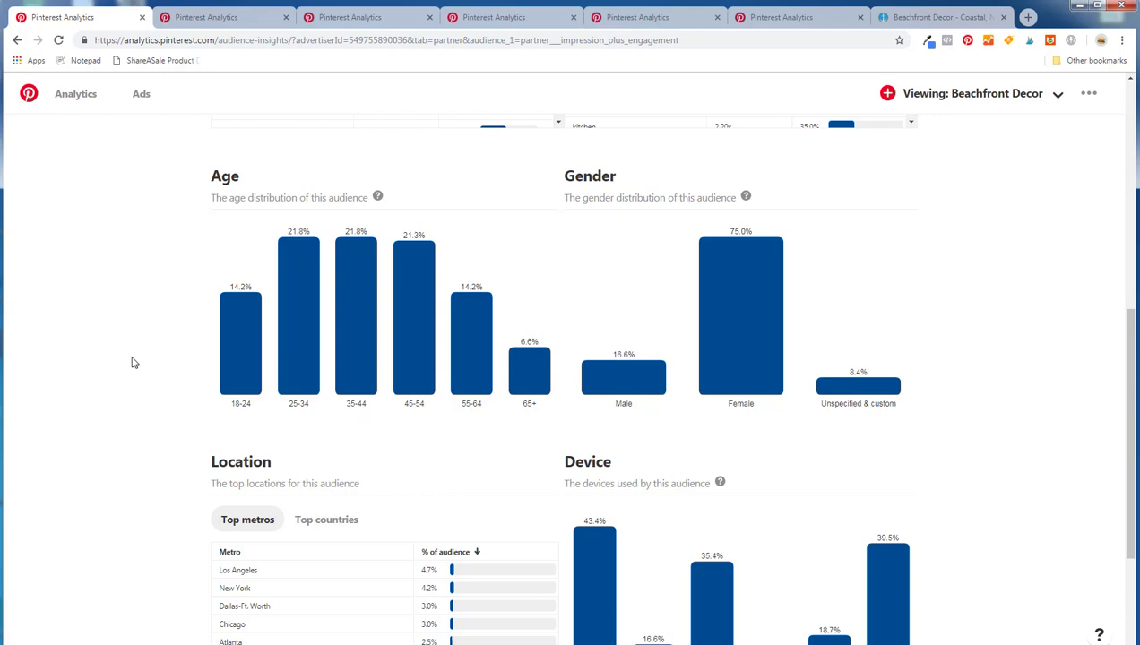
pyautogui.scroll(-3, 133, 349)
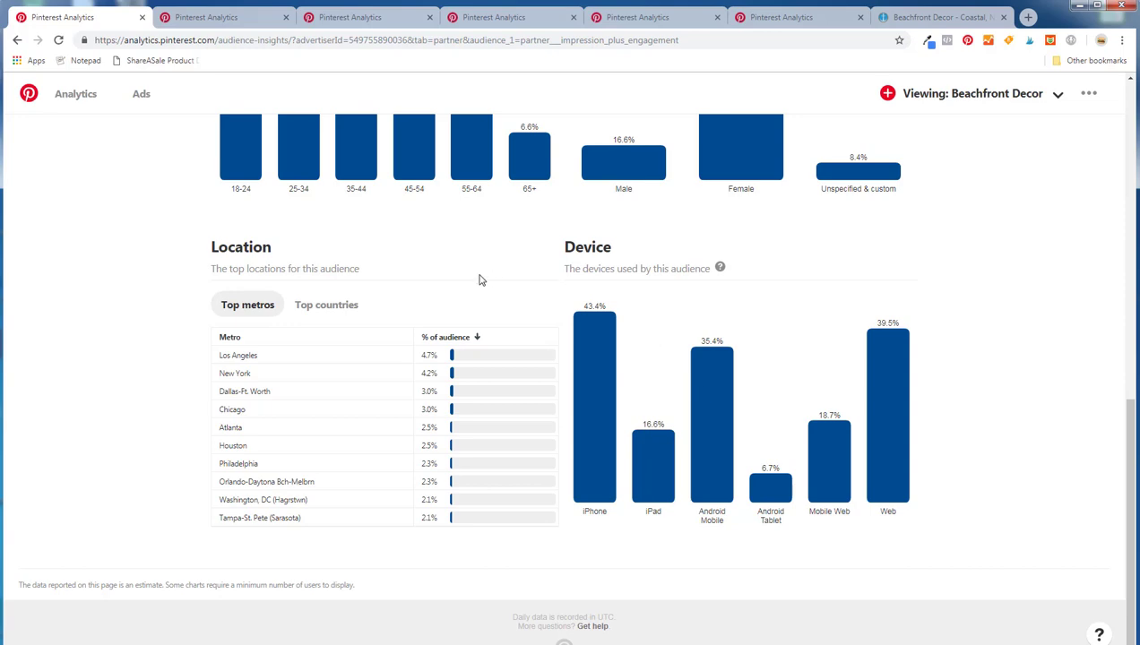
pyautogui.scroll(7, 179, 294)
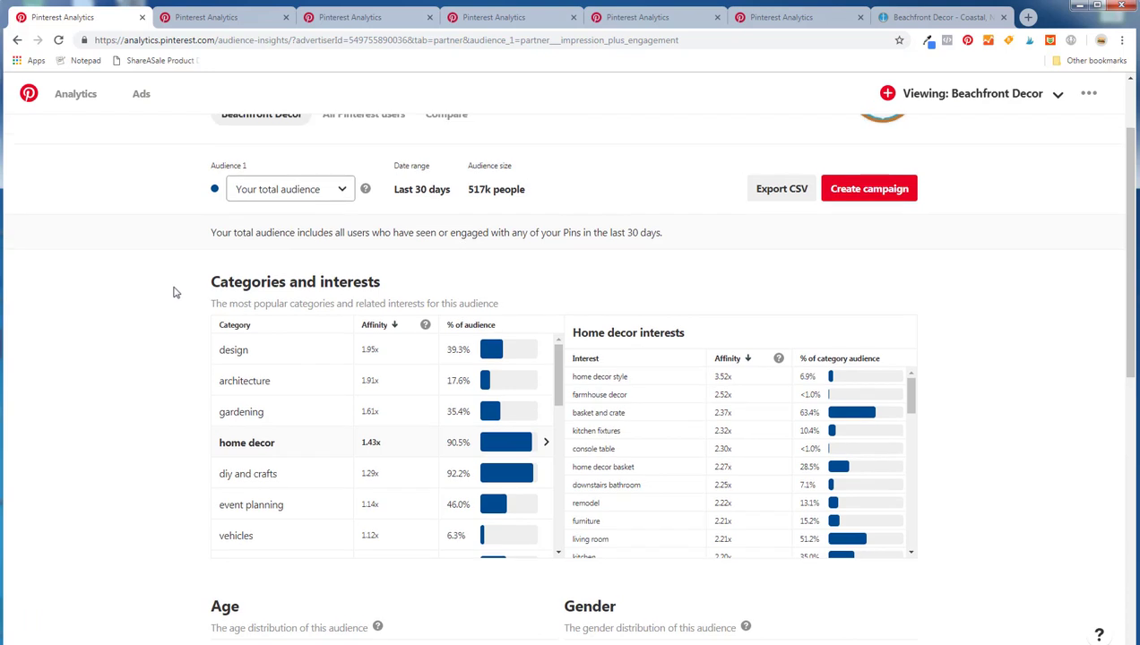
# Show the engaged audience's home decor interests ranked by affinity
pyautogui.click(324, 190)
pyautogui.click(289, 223)
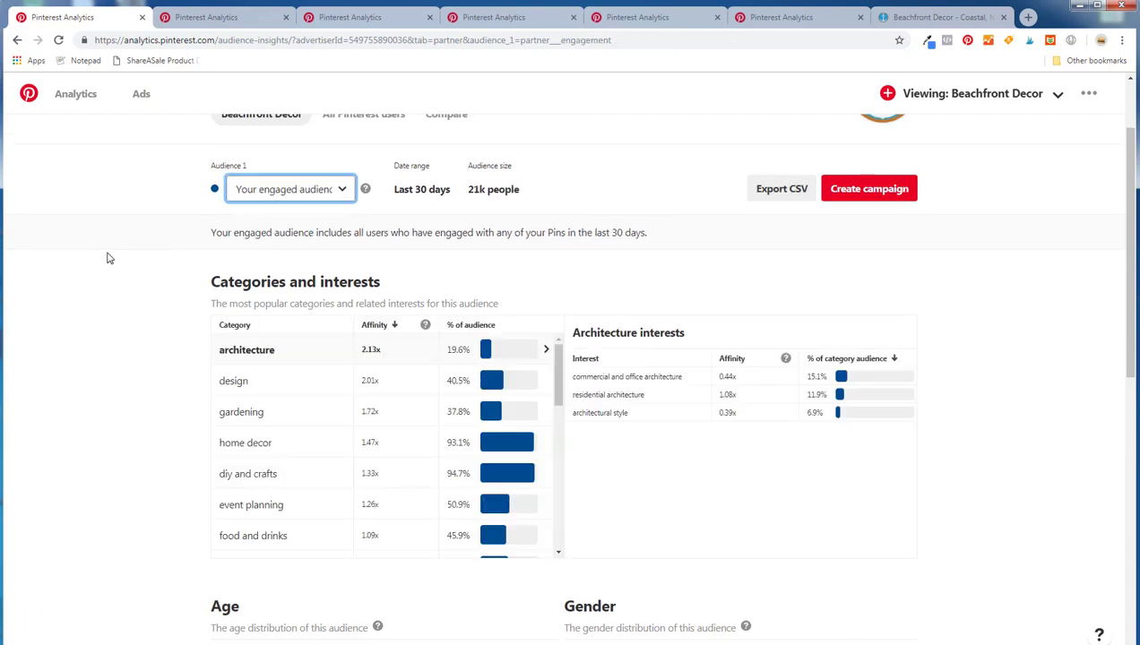
pyautogui.click(239, 441)
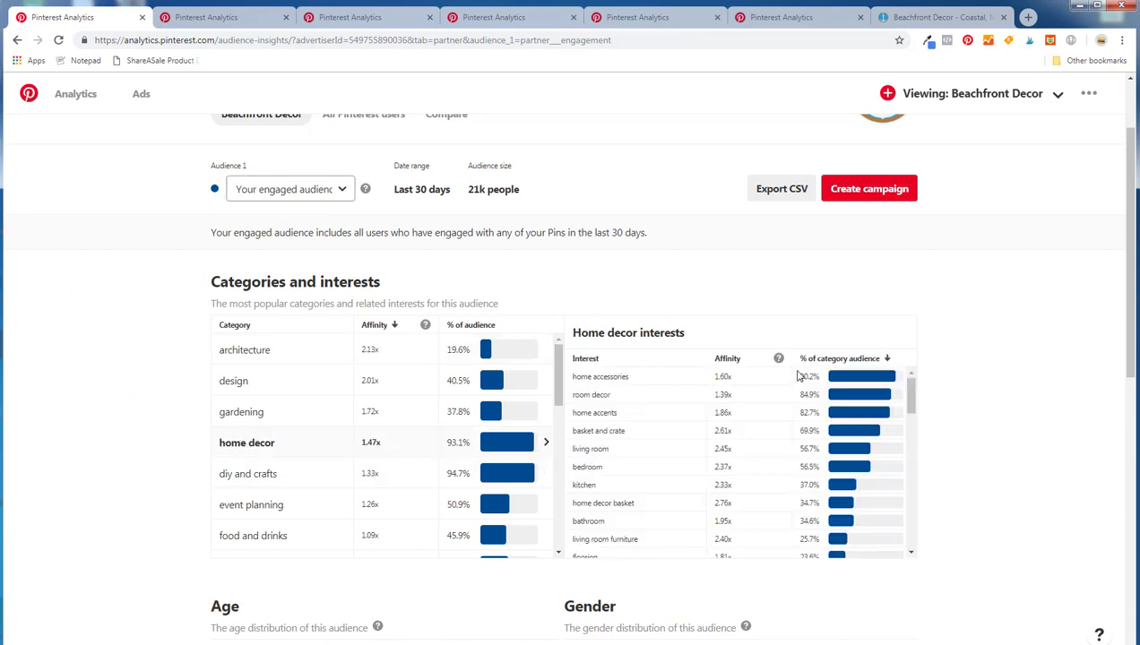
pyautogui.click(728, 359)
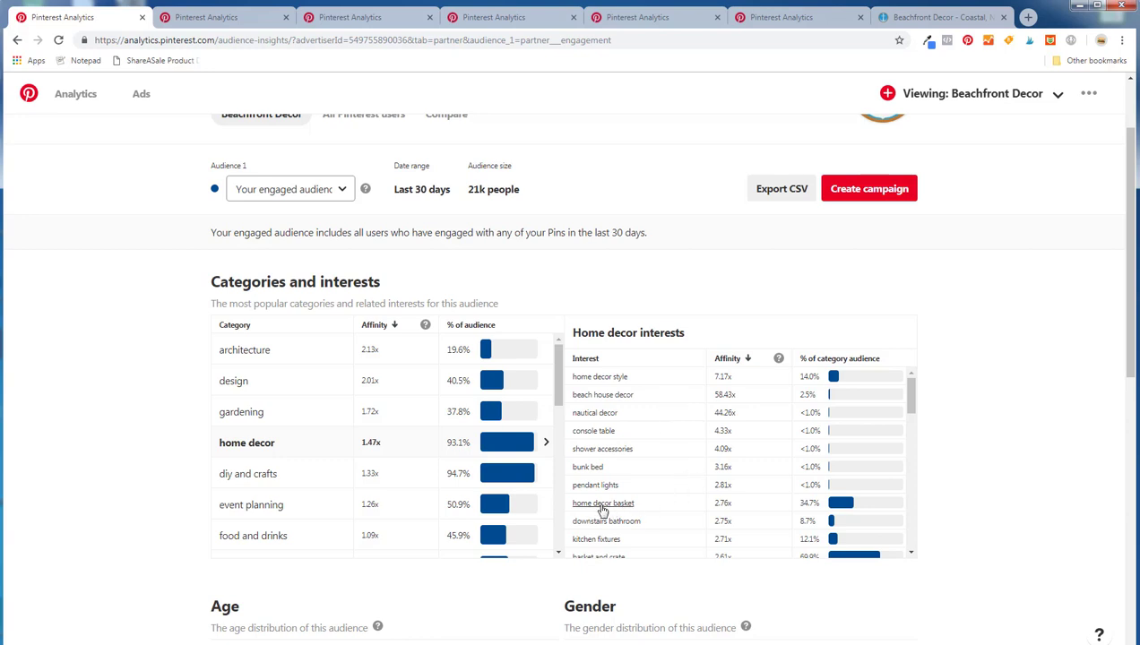
pyautogui.scroll(-2, 627, 498)
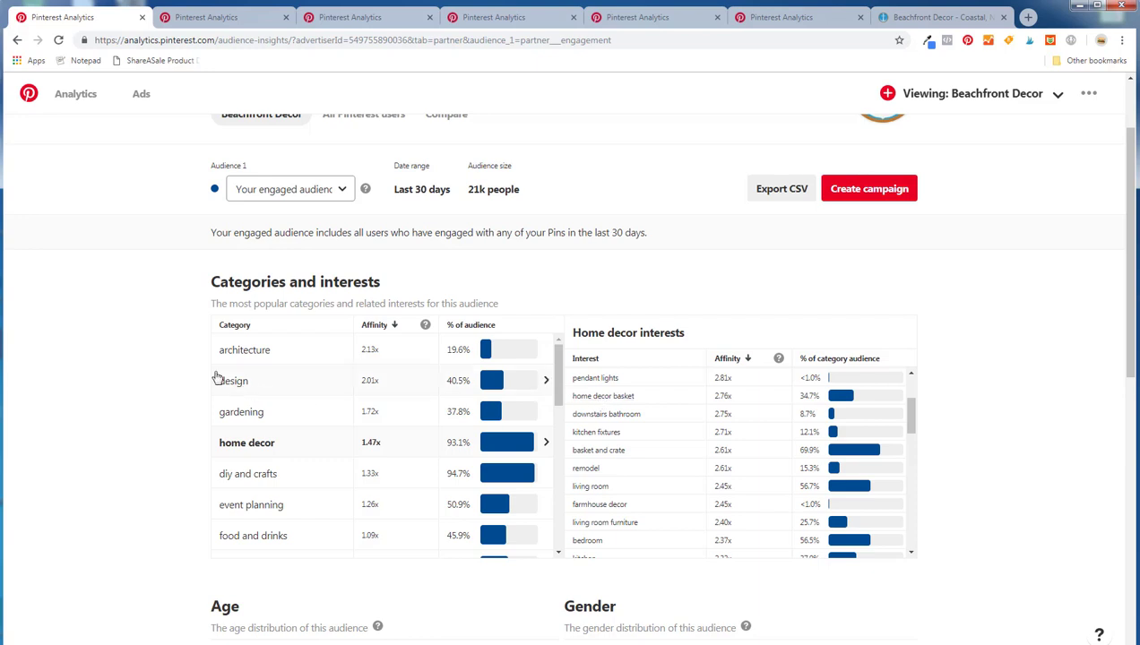
# Return to the total audience and start an audience comparison
pyautogui.click(305, 189)
pyautogui.click(295, 210)
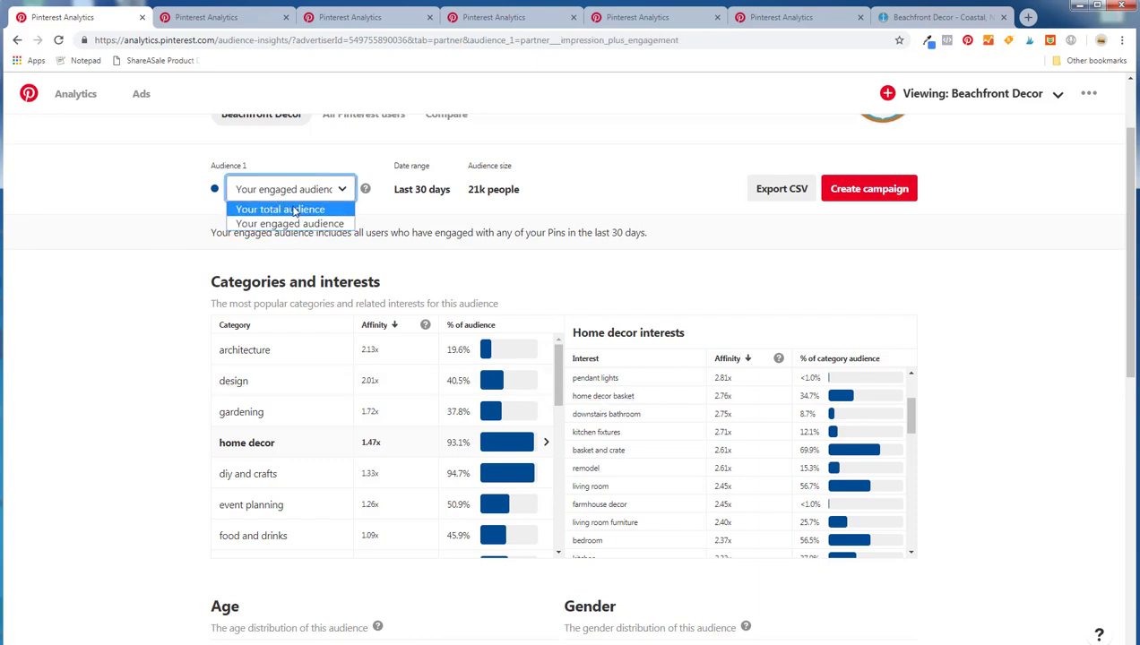
pyautogui.scroll(2, 170, 251)
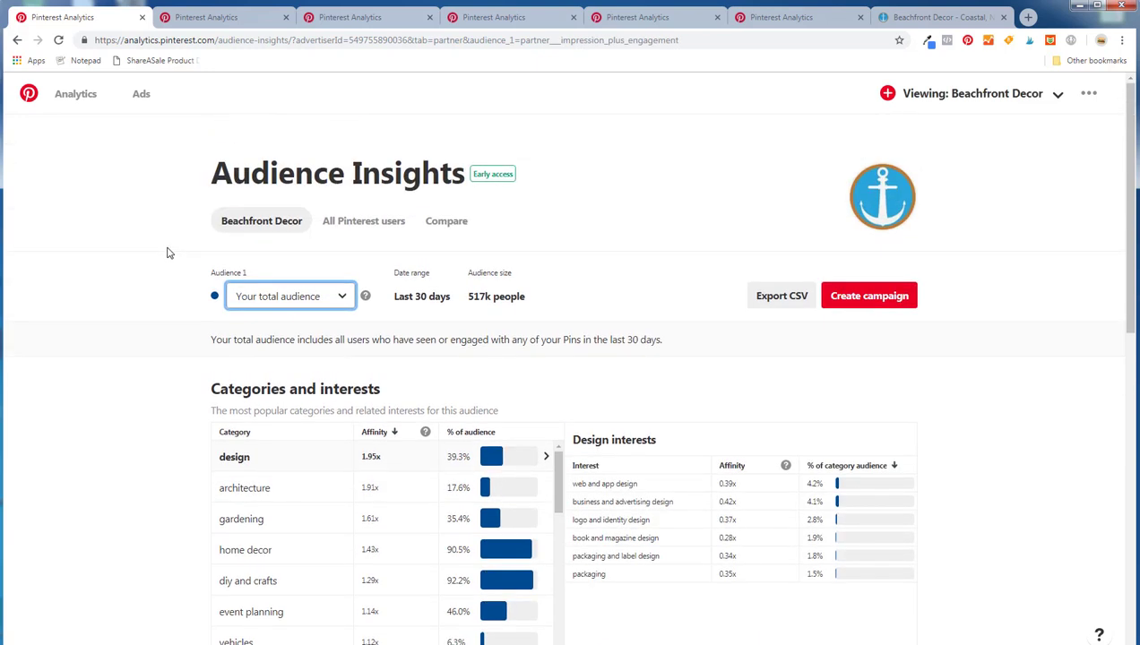
pyautogui.click(453, 223)
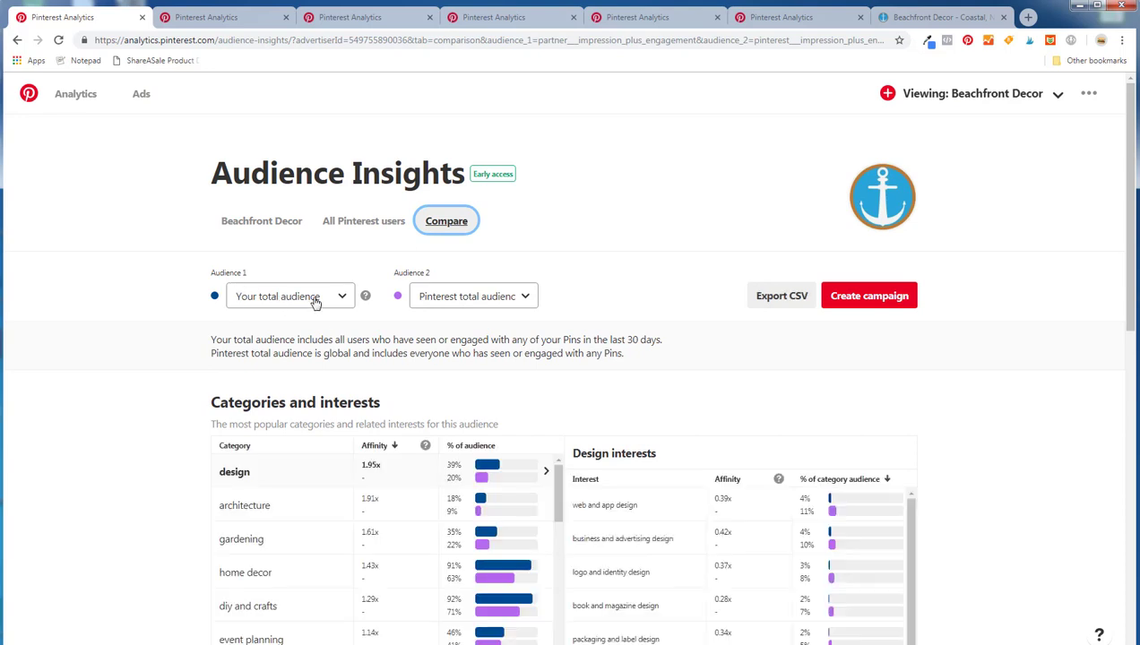
pyautogui.scroll(-3, 255, 332)
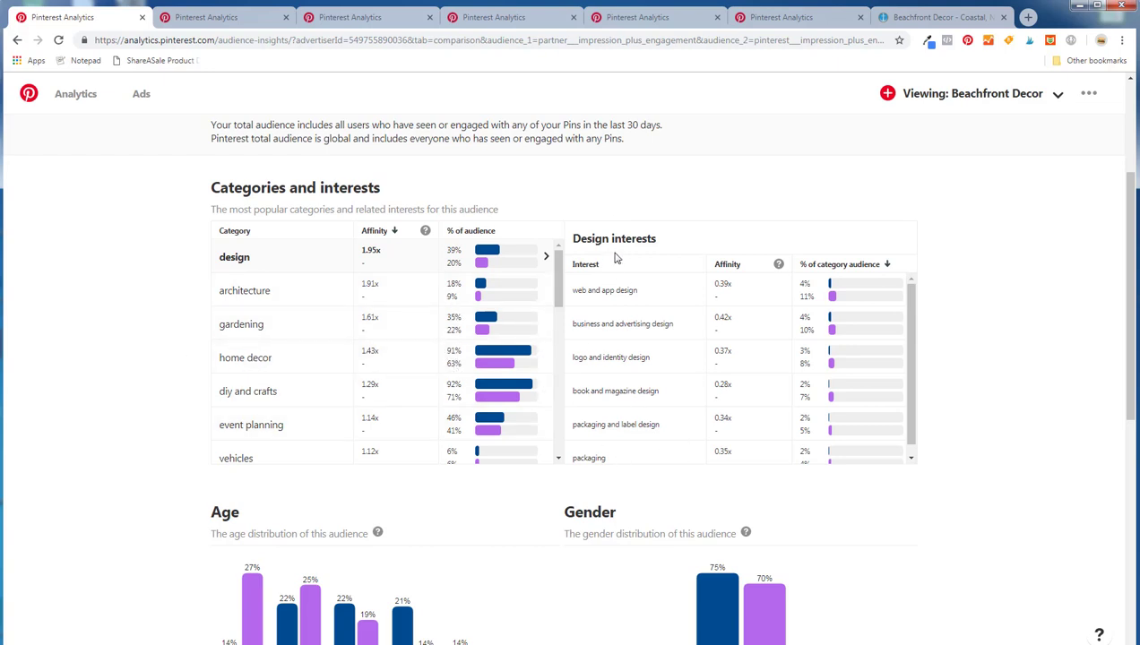
pyautogui.scroll(-4, 123, 313)
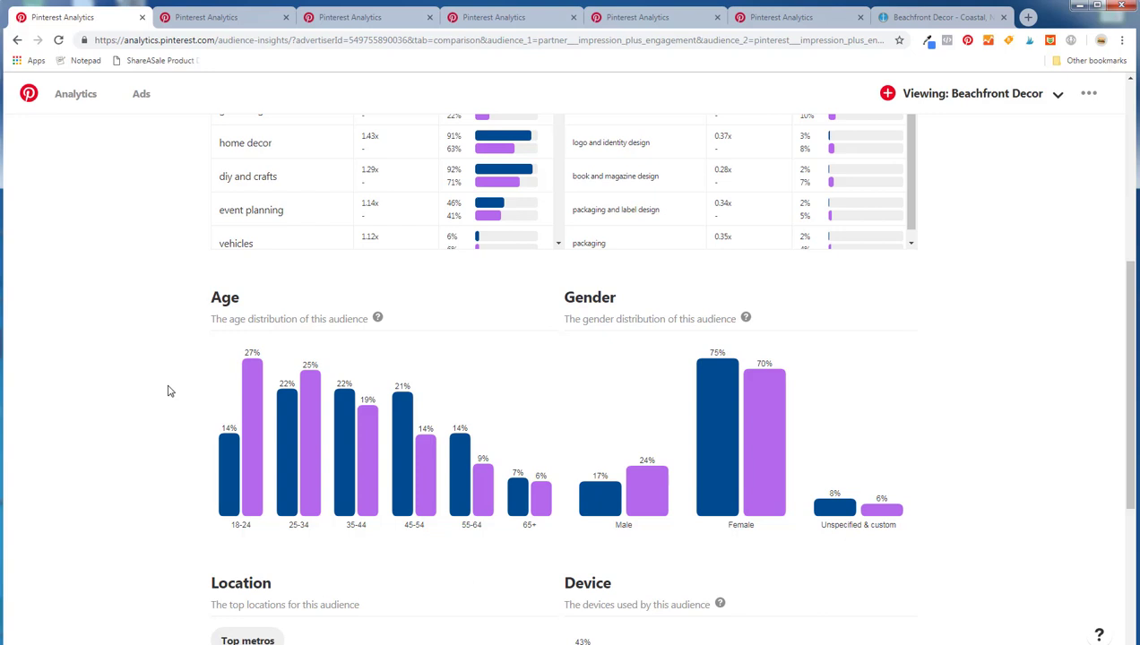
pyautogui.scroll(-4, 167, 391)
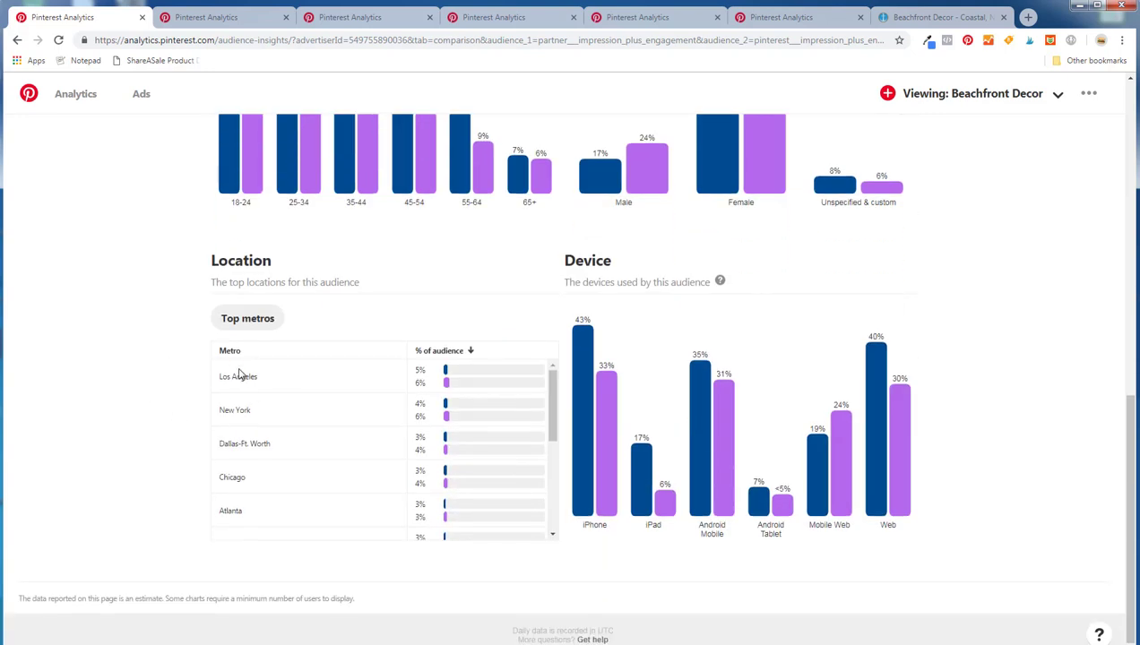
pyautogui.scroll(-2, 296, 398)
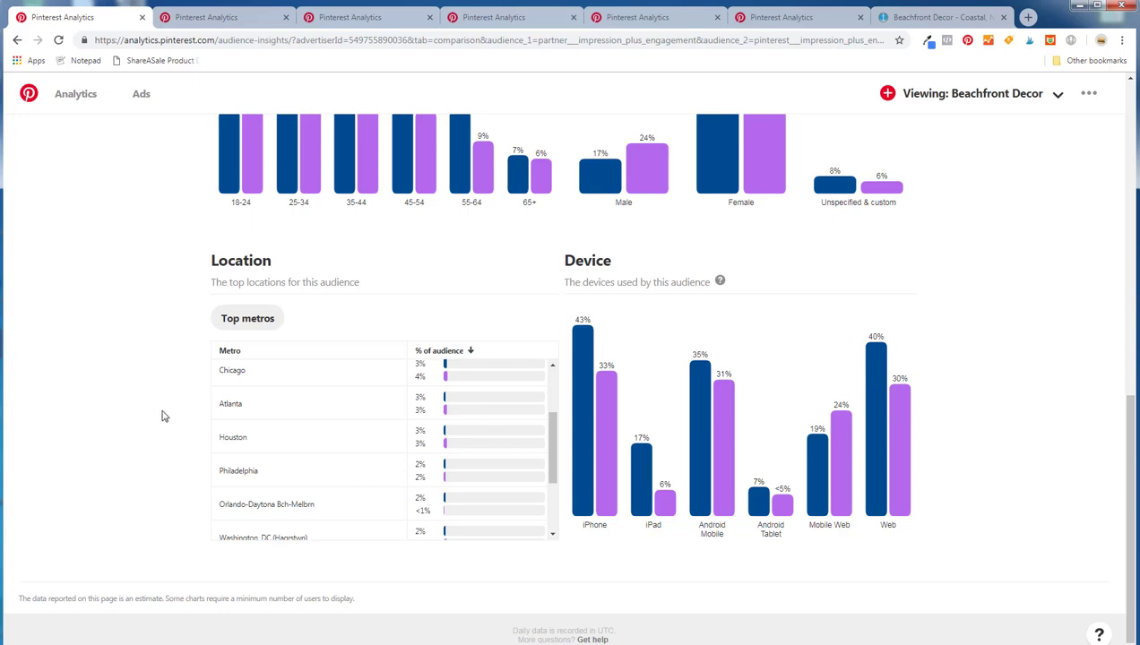
pyautogui.scroll(9, 163, 414)
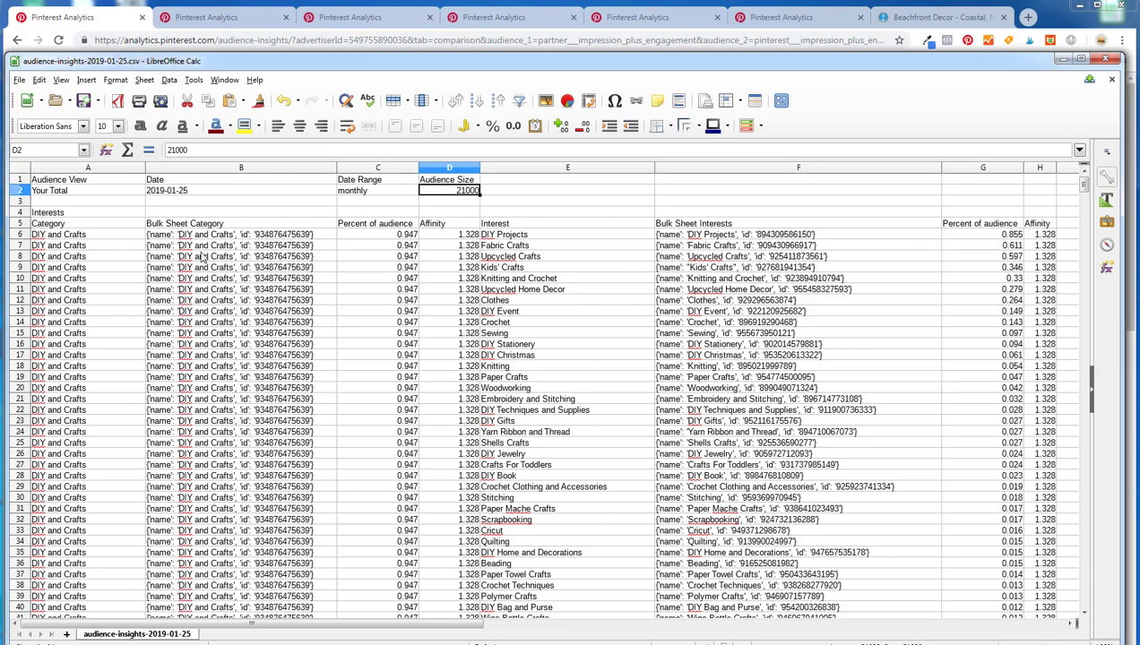
# Scroll through the rows of audience-insights-2019-01-25.csv in LibreOffice Calc
pyautogui.moveTo(1084, 185); pyautogui.dragTo(1081, 439)
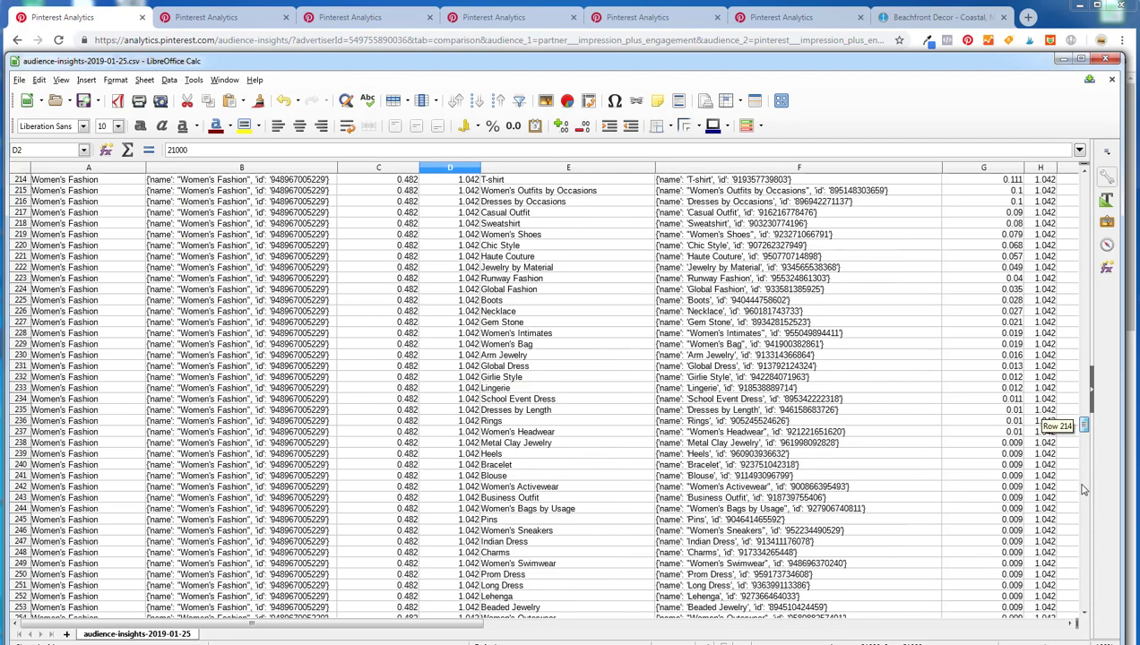
pyautogui.moveTo(1081, 506); pyautogui.dragTo(1082, 569)
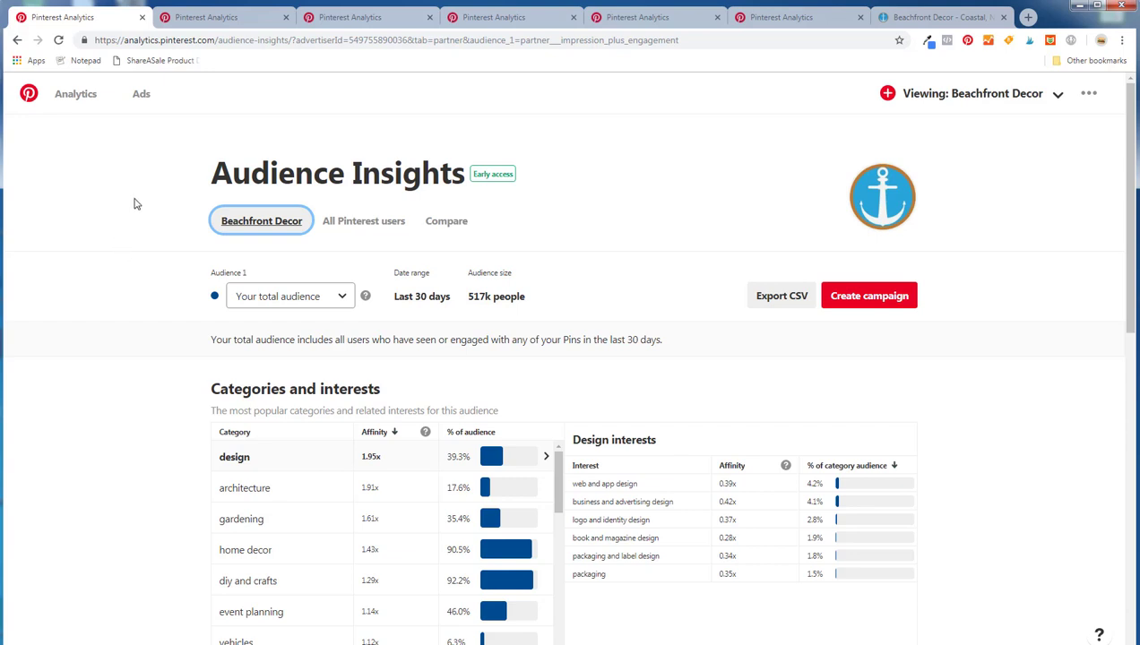
# Show the overview page with 32,341 average daily impressions and 508,220 monthly viewers
pyautogui.click(88, 104)
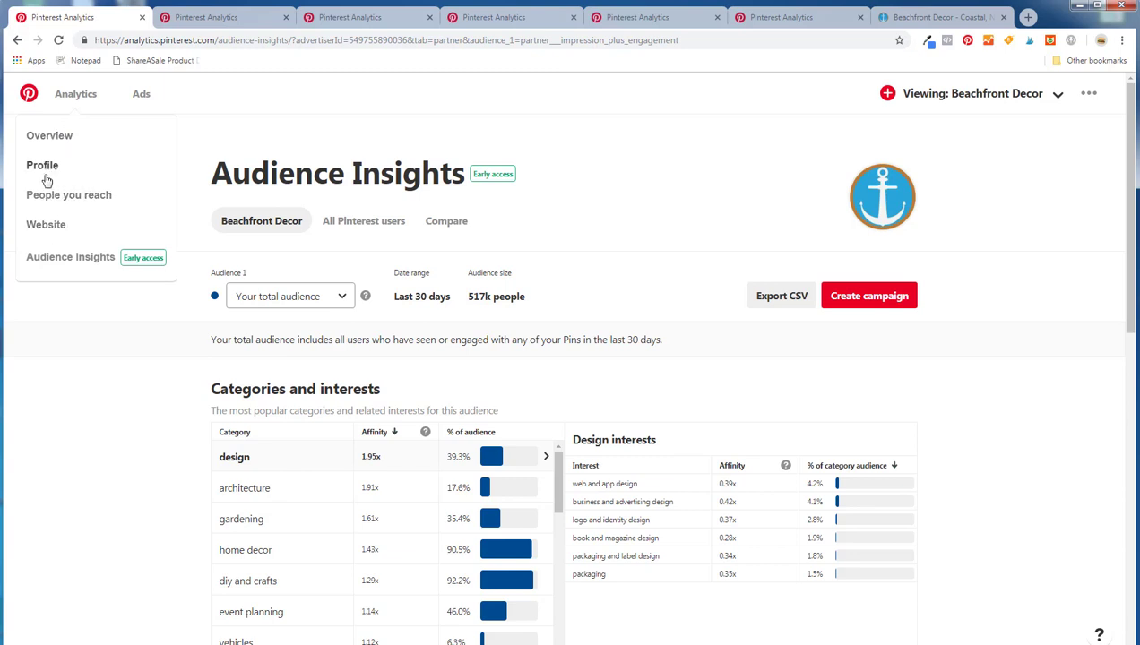
pyautogui.click(209, 24)
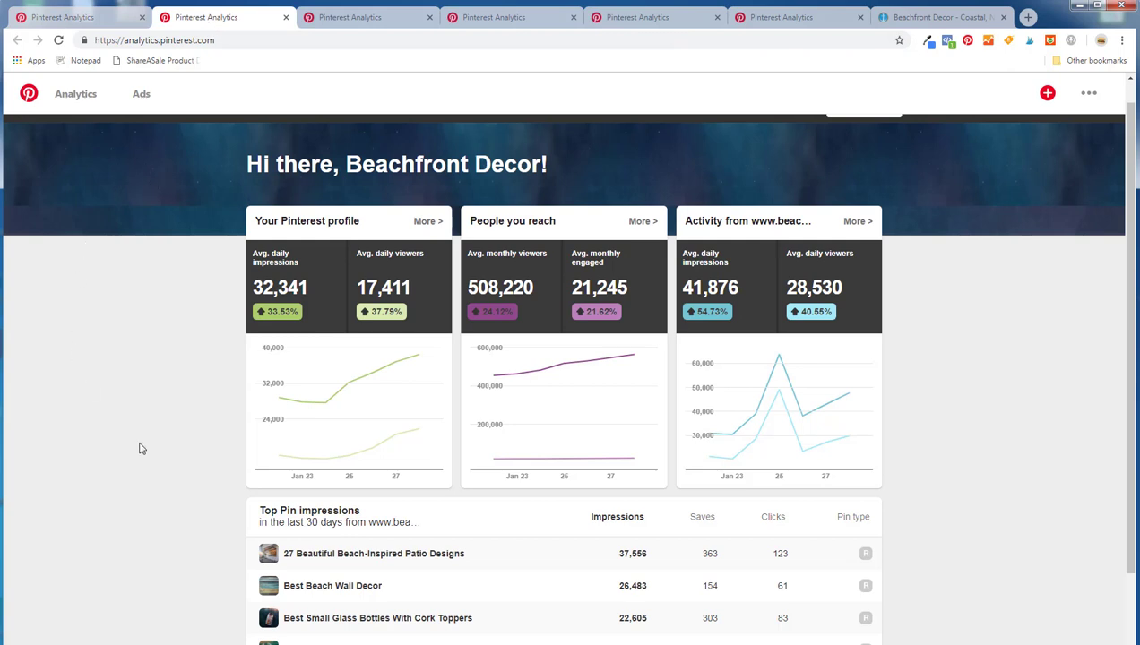
pyautogui.moveTo(293, 394)
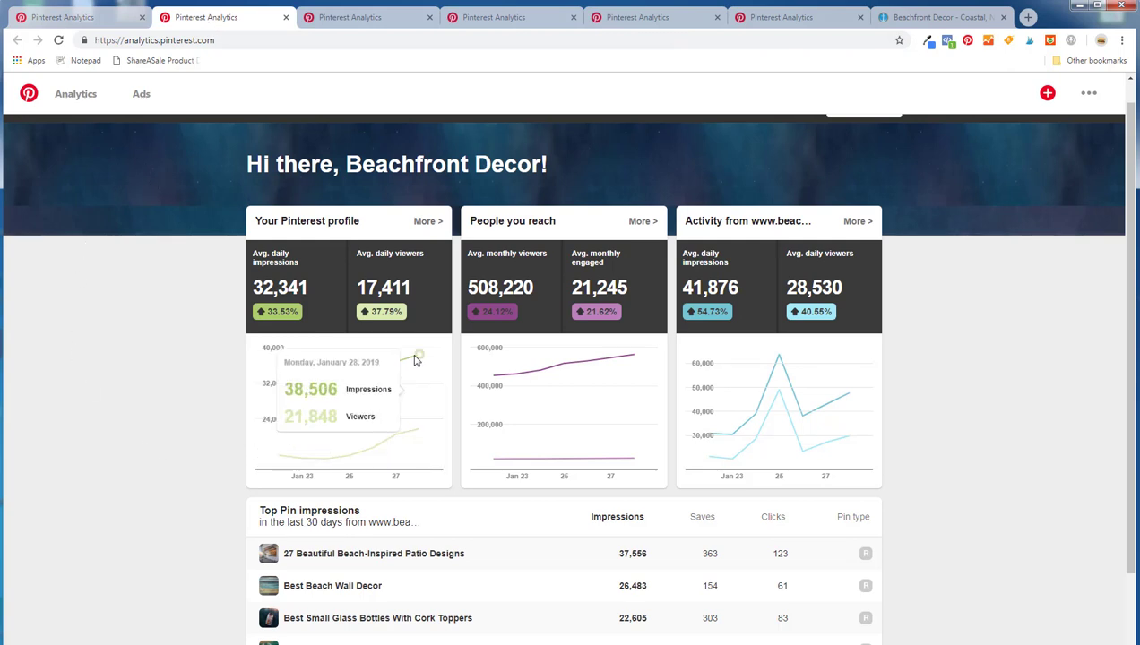
pyautogui.moveTo(502, 385)
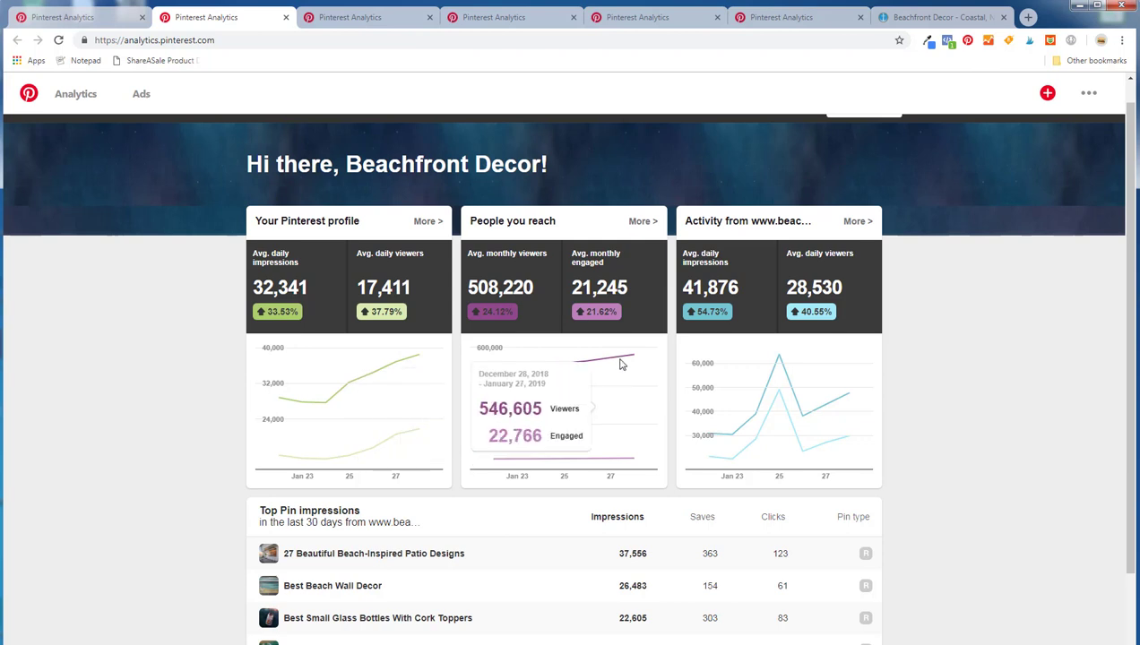
pyautogui.moveTo(738, 445)
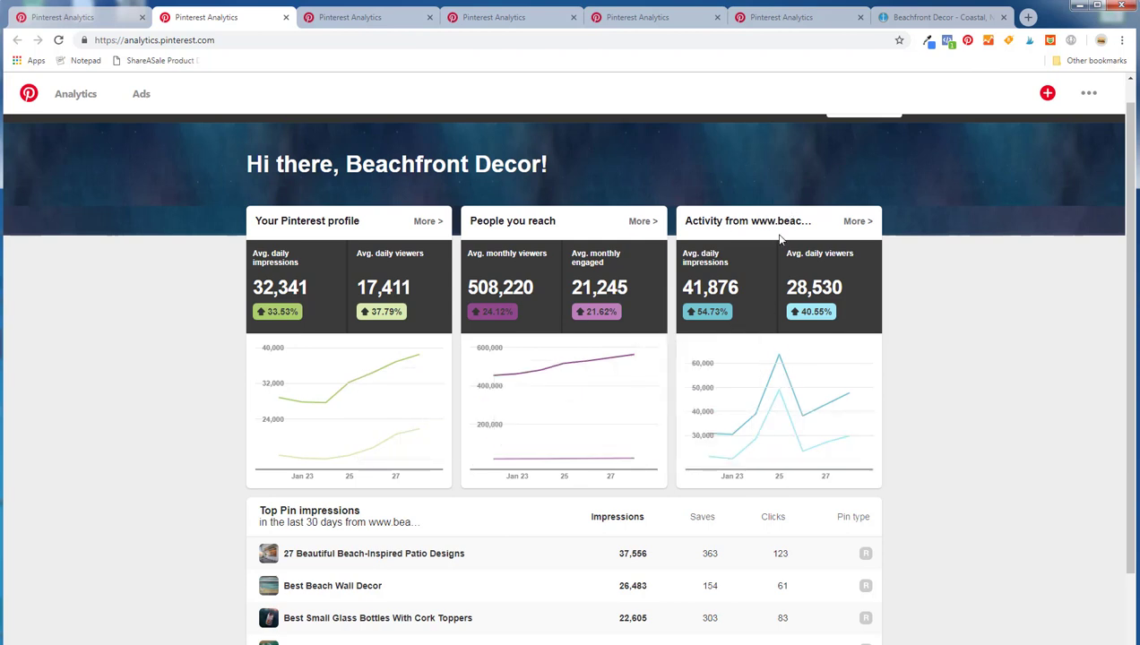
pyautogui.scroll(-1, 192, 323)
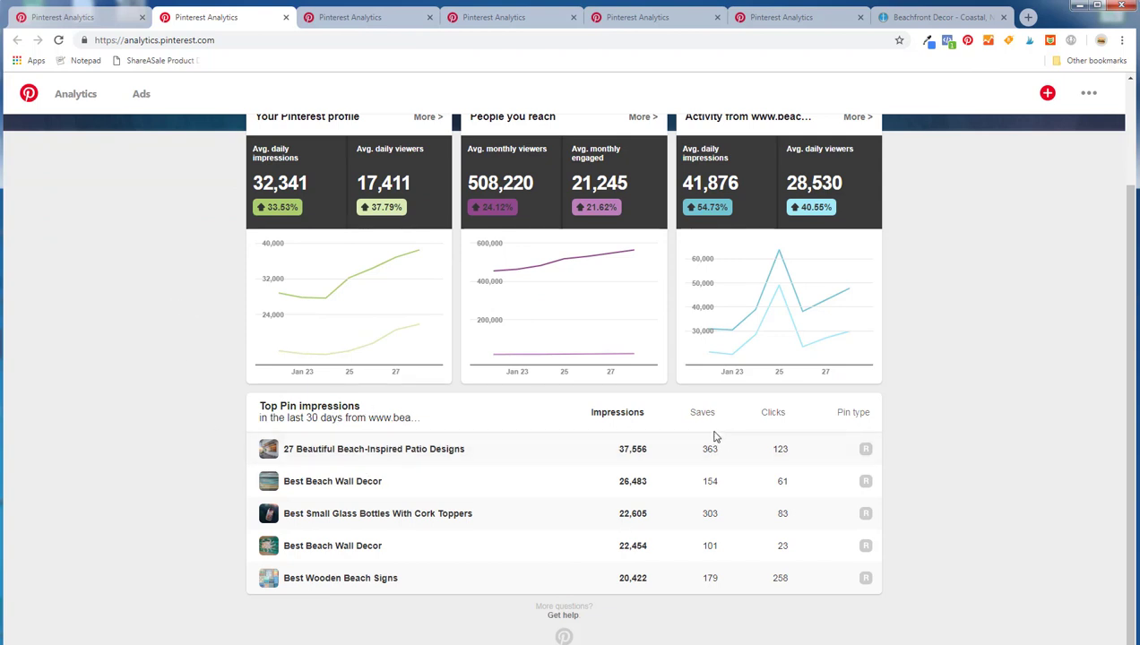
pyautogui.scroll(2, 170, 314)
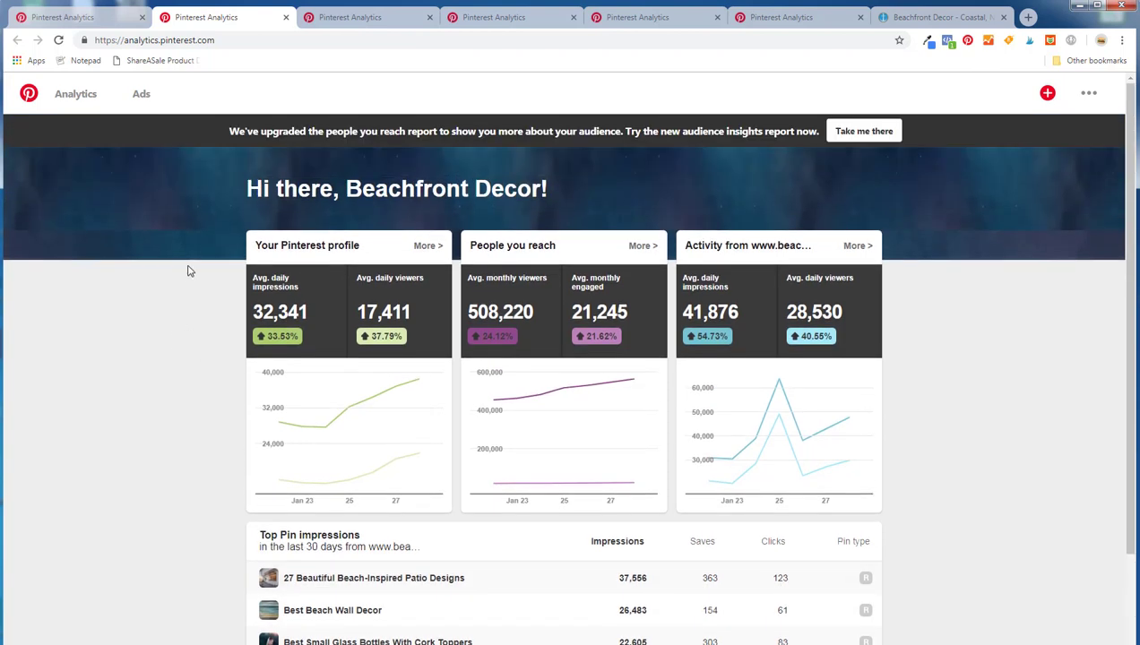
# Note Wooden Beach Signs' 346 pins and 344 clicks, then expand the Top Pin impressions list
pyautogui.click(357, 26)
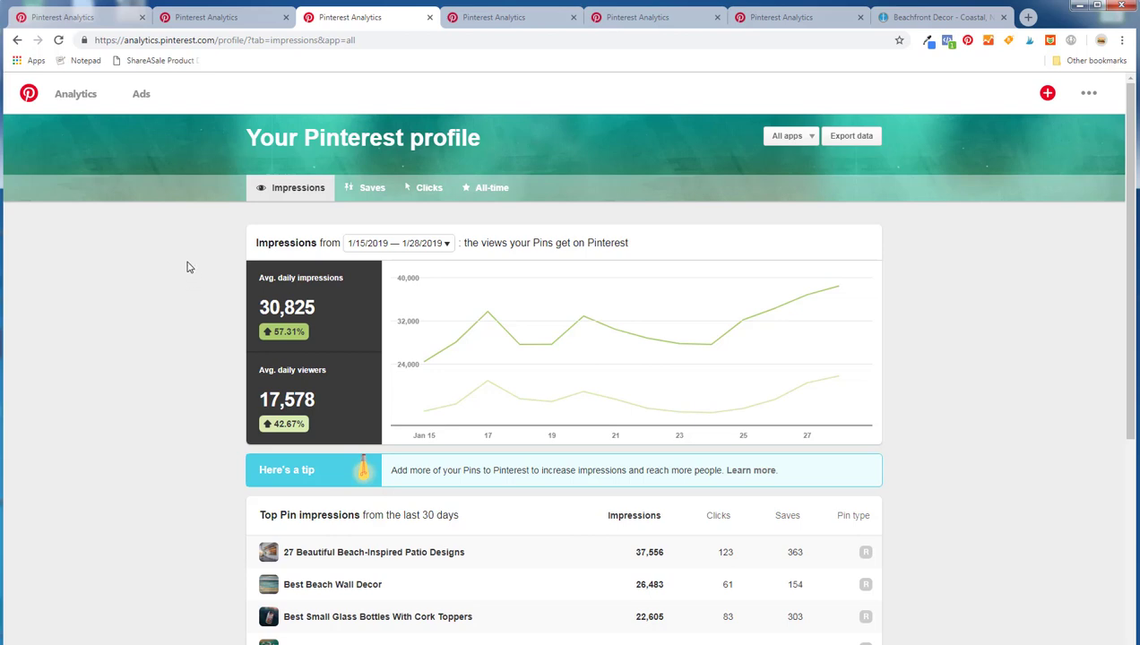
pyautogui.scroll(-4, 221, 365)
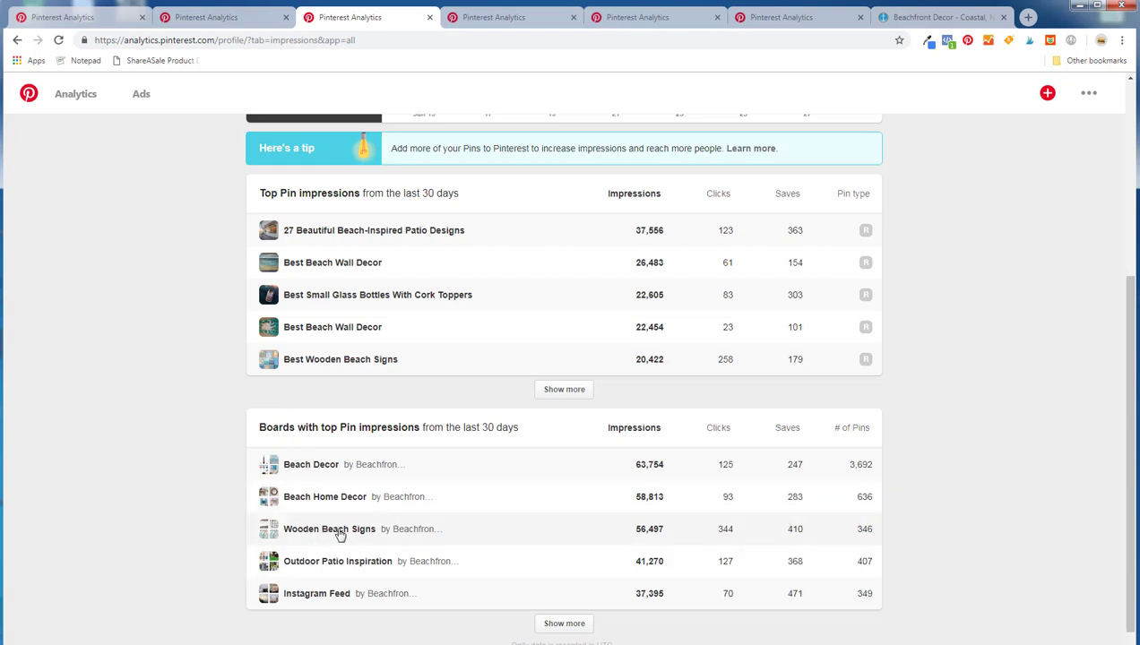
pyautogui.moveTo(875, 534); pyautogui.dragTo(861, 530)
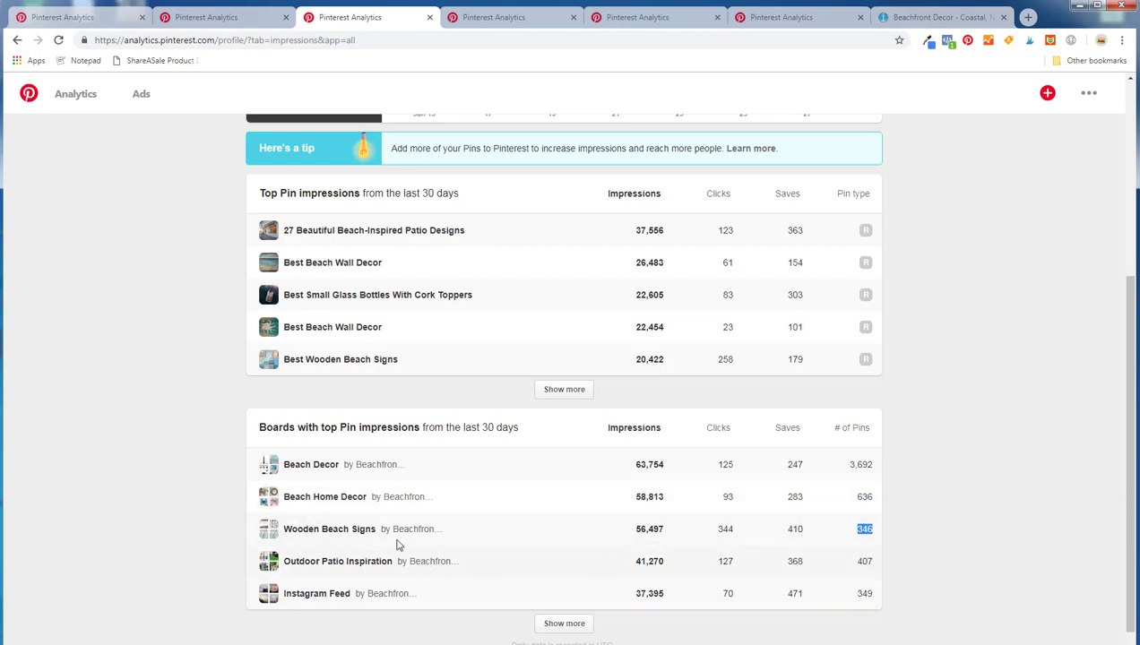
pyautogui.moveTo(737, 529); pyautogui.dragTo(716, 532)
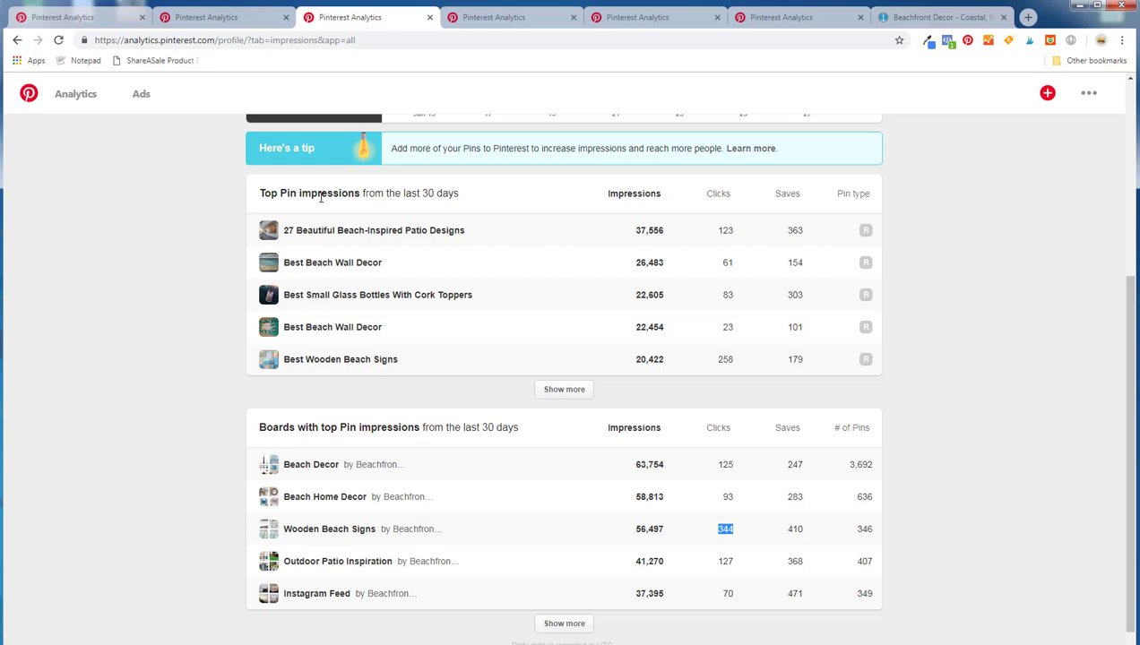
pyautogui.click(545, 390)
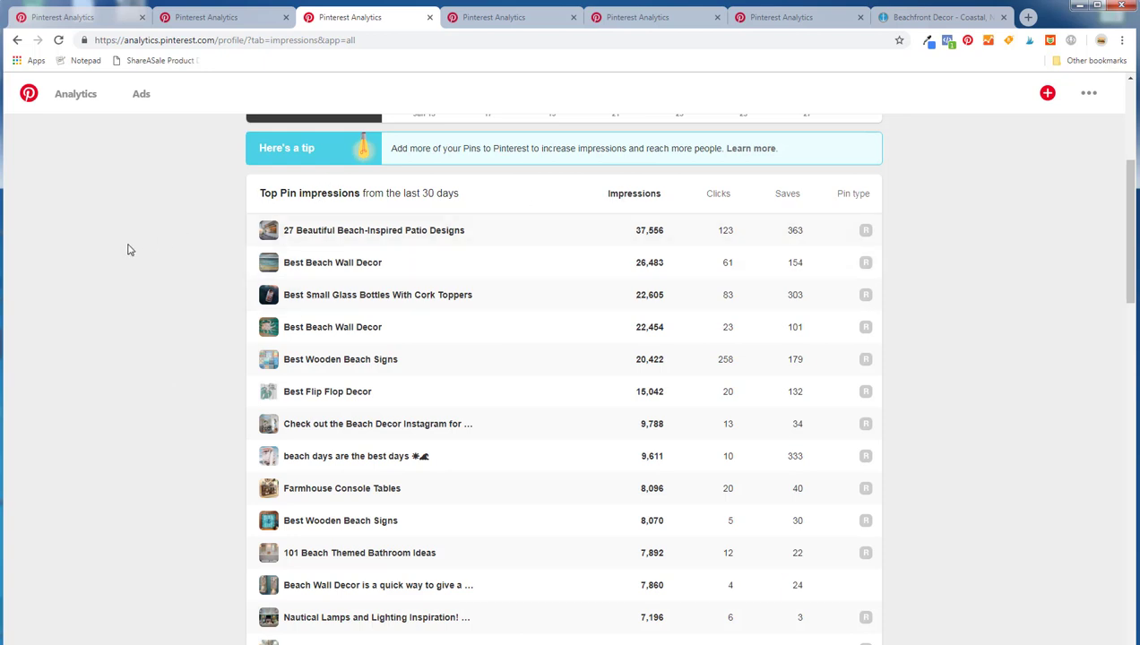
pyautogui.scroll(-1, 112, 310)
pyautogui.scroll(-4, 112, 310)
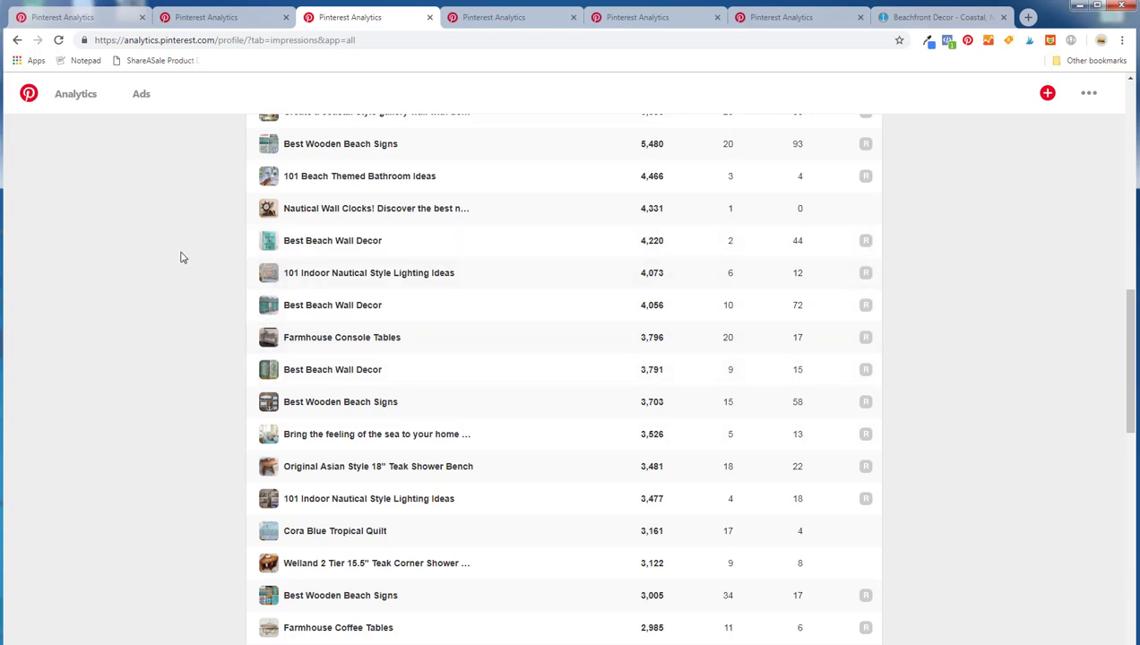
pyautogui.scroll(-1, 176, 336)
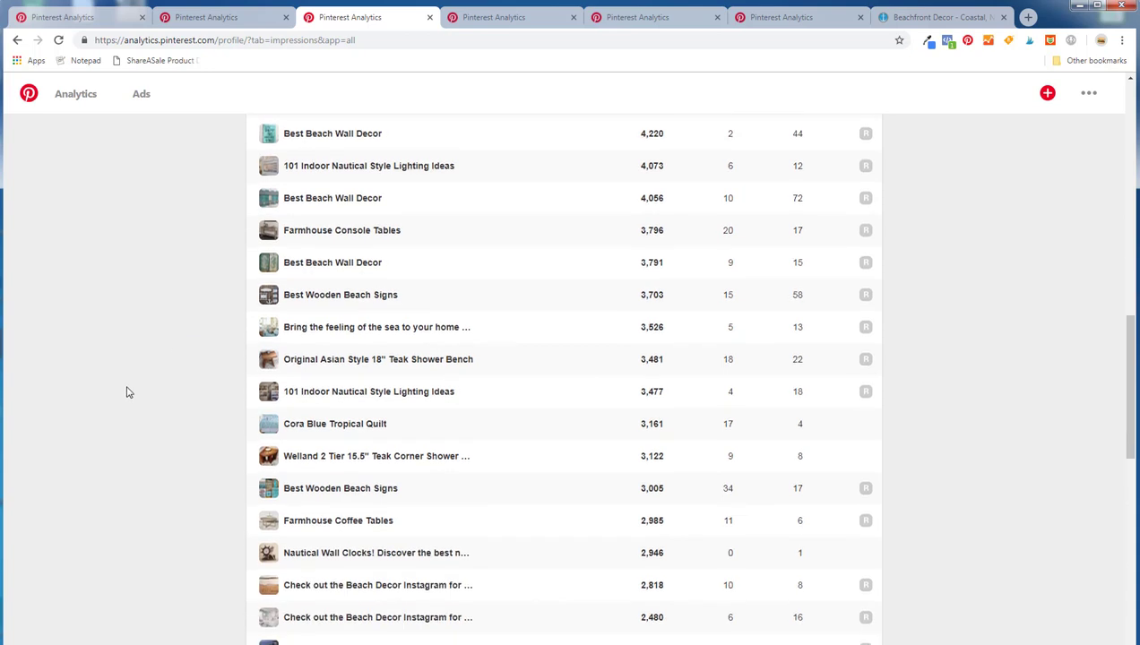
pyautogui.scroll(-1, 127, 392)
pyautogui.scroll(-2, 127, 393)
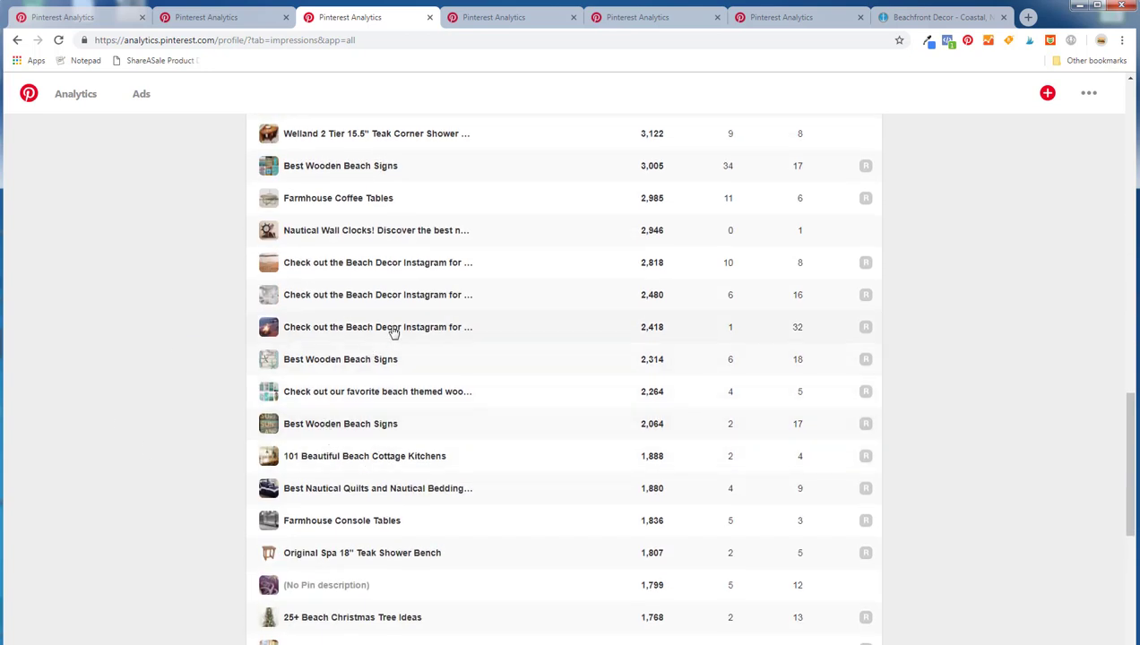
pyautogui.scroll(-2, 146, 327)
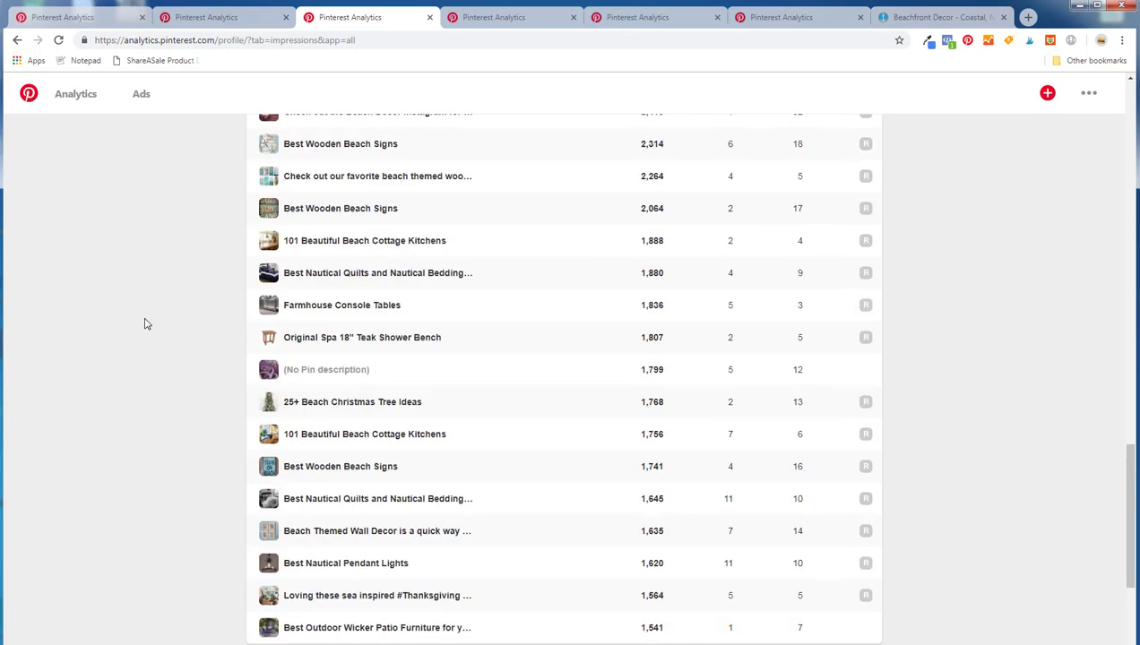
pyautogui.scroll(14, 173, 328)
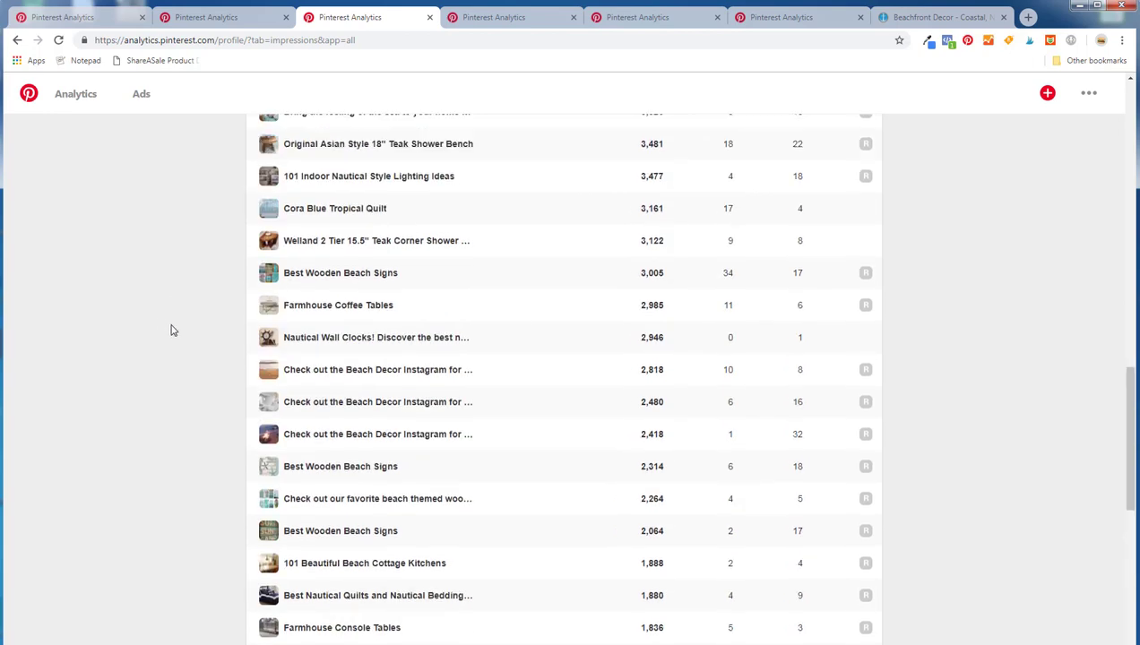
pyautogui.scroll(3, 198, 346)
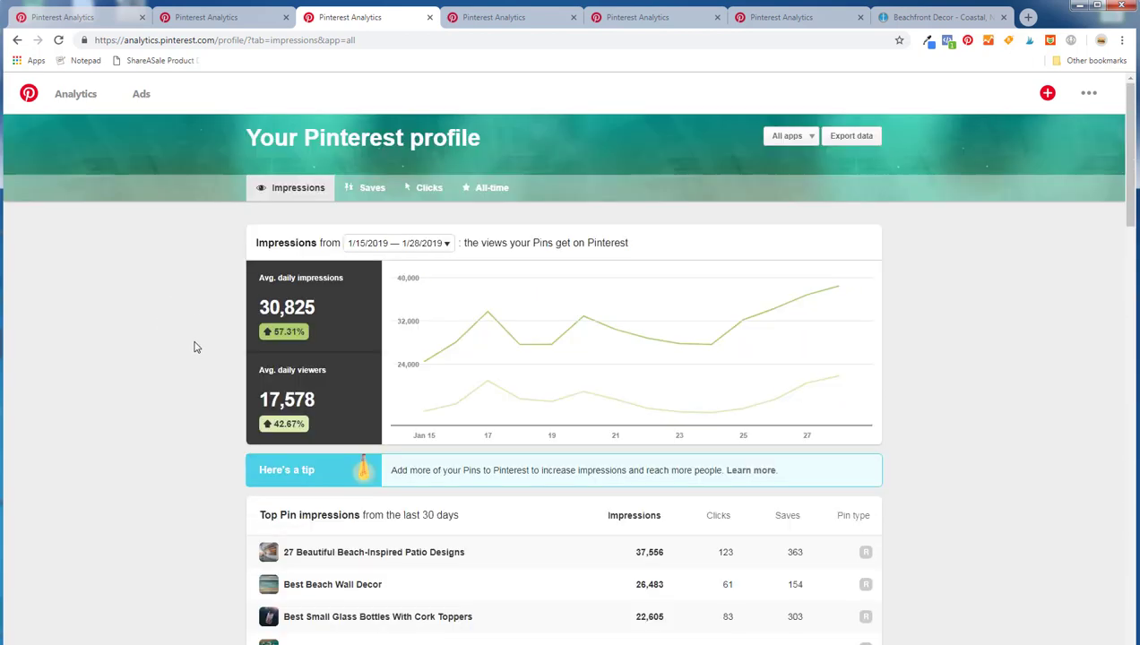
# Show the profile's saves and people saving over the last 30 days
pyautogui.click(373, 190)
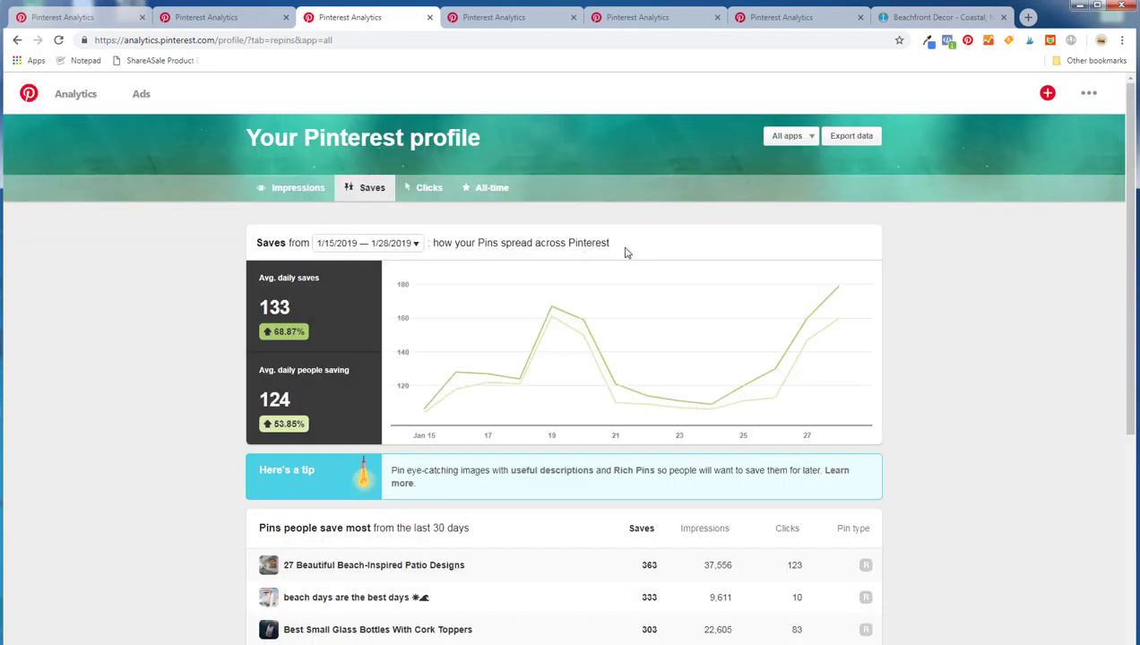
pyautogui.moveTo(546, 319)
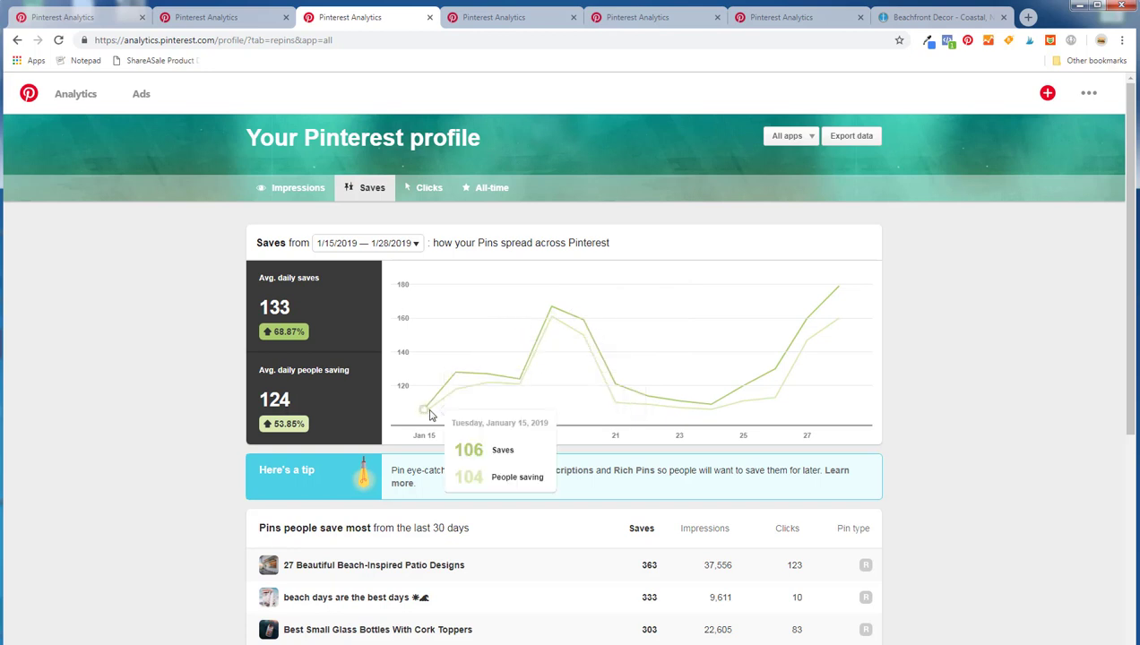
pyautogui.click(372, 243)
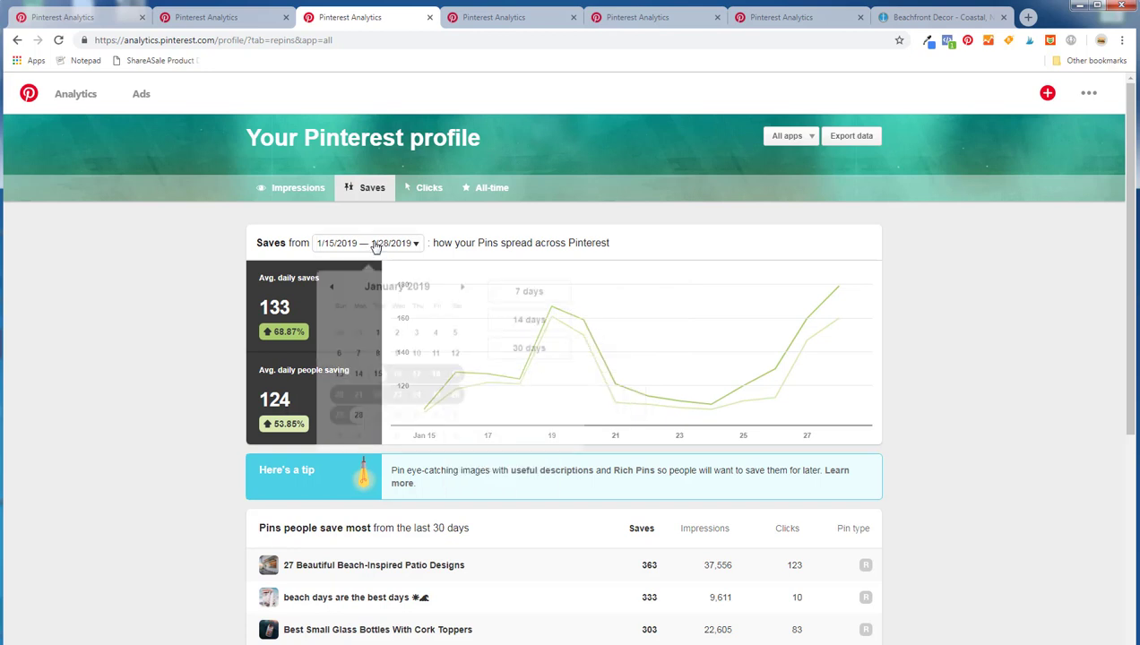
pyautogui.click(525, 337)
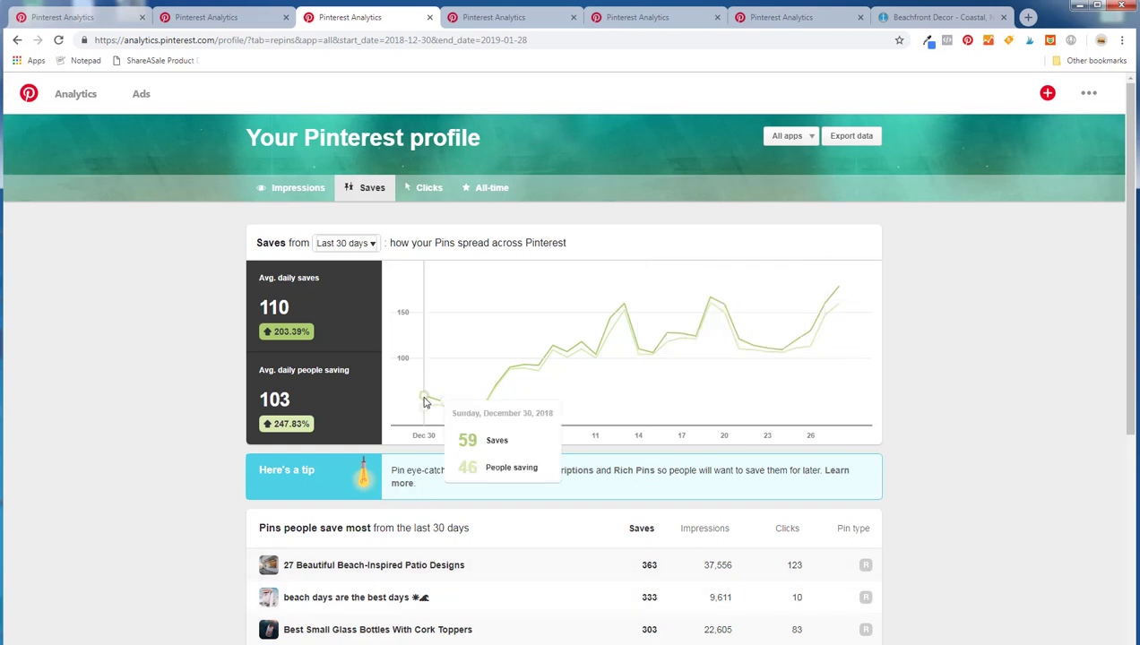
pyautogui.moveTo(438, 402)
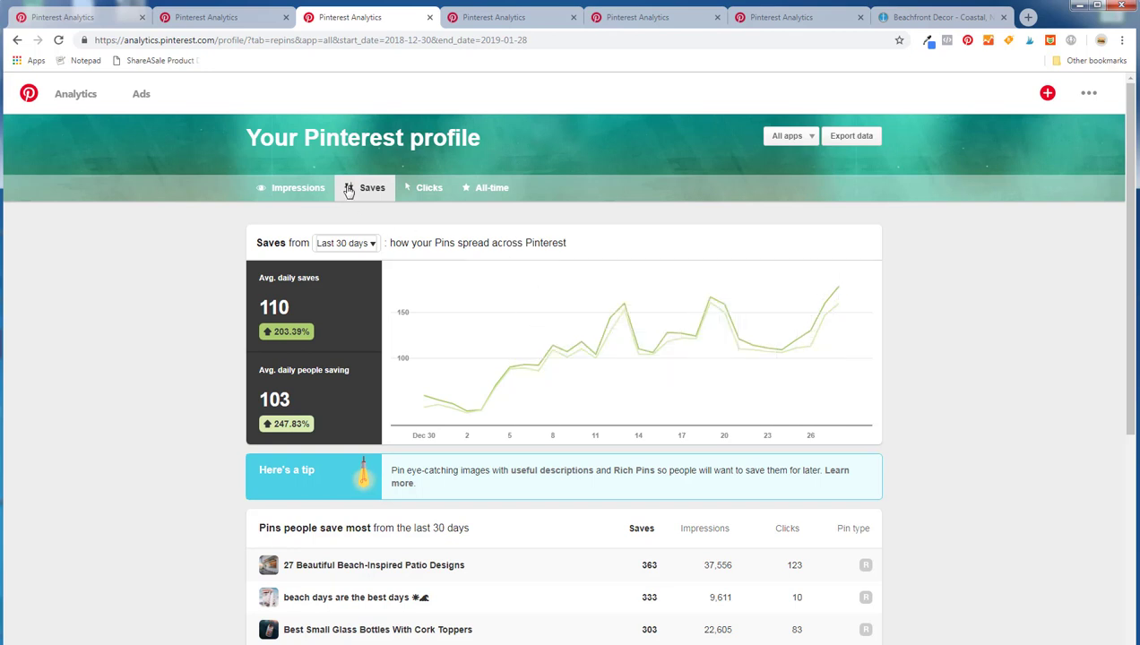
pyautogui.click(417, 187)
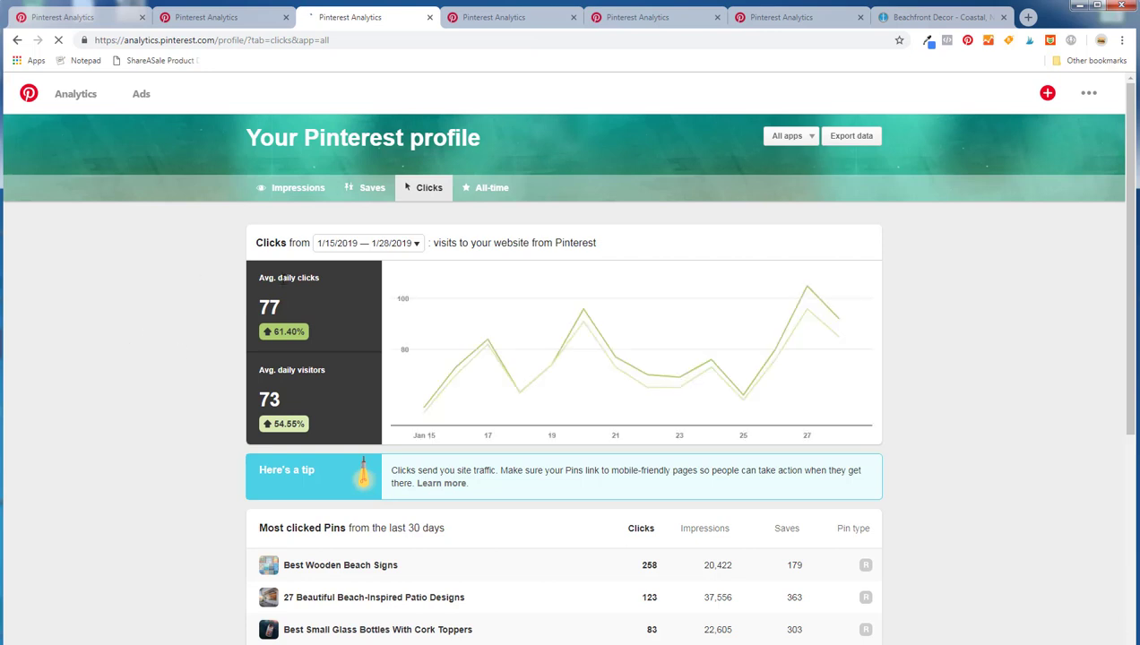
# Set the clicks report to 30 days: 66 average daily clicks, 63 daily visitors
pyautogui.click(406, 245)
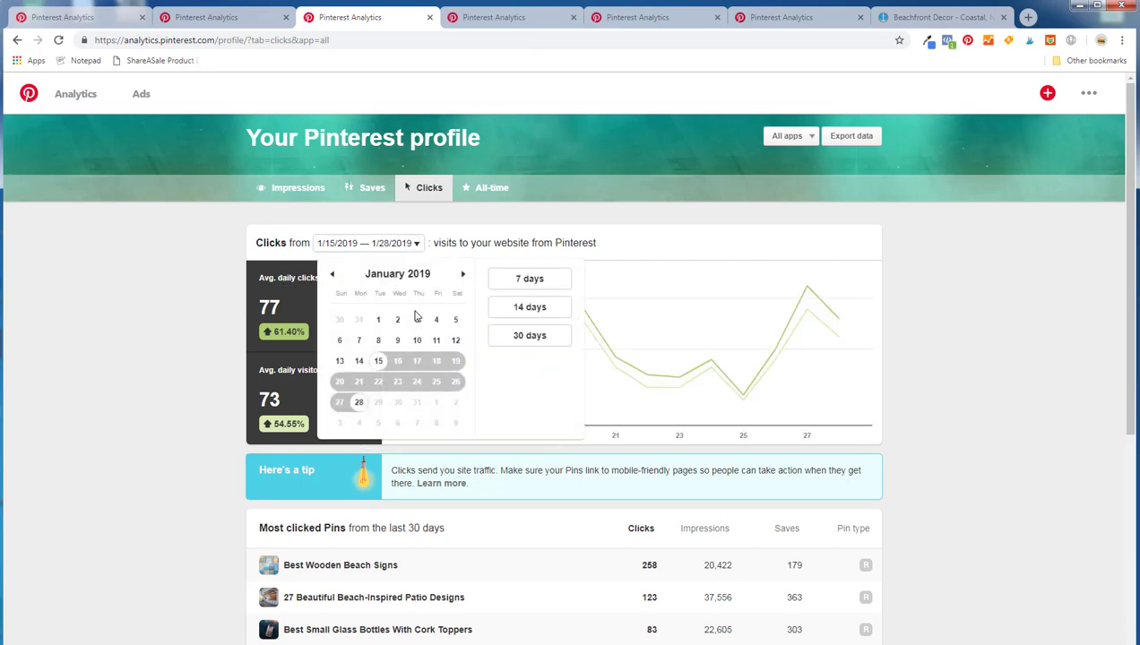
pyautogui.click(537, 332)
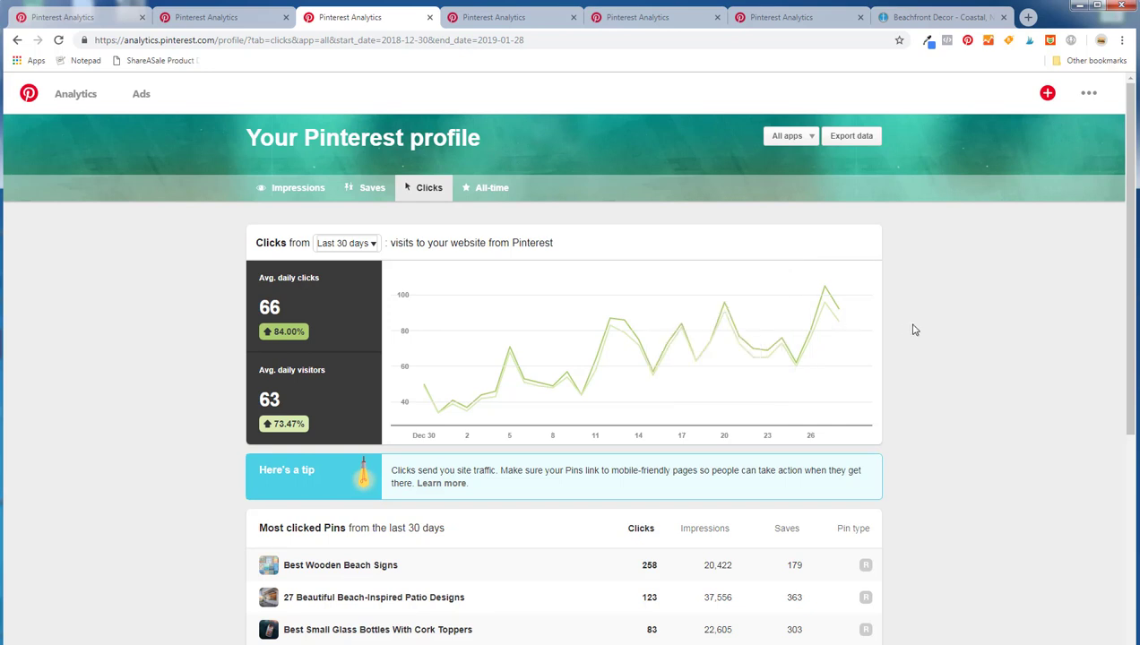
pyautogui.moveTo(825, 297)
# Show the People you reach report for the last 30 days: 390,958 monthly viewers, 16,413 engaged
pyautogui.click(73, 95)
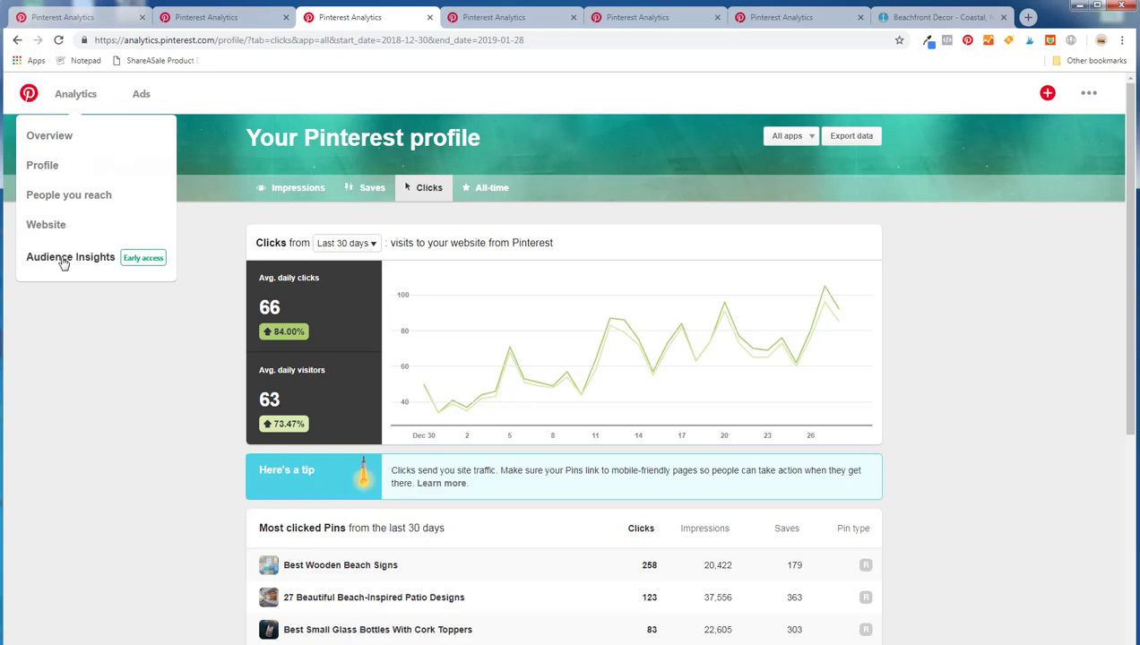
pyautogui.click(516, 20)
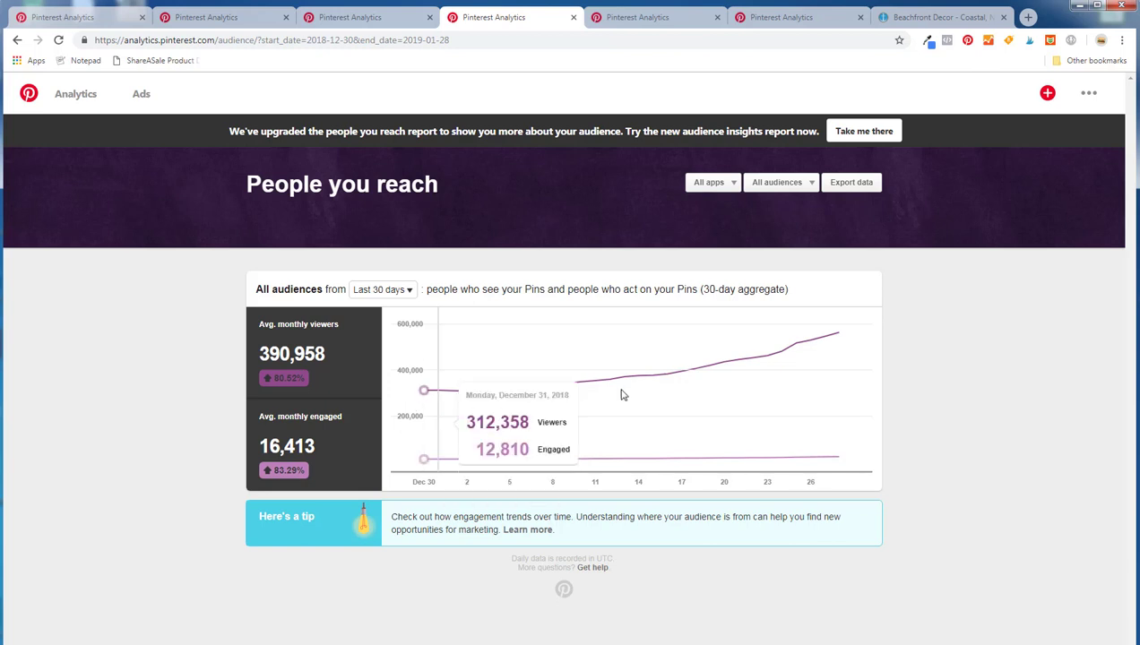
pyautogui.moveTo(837, 342)
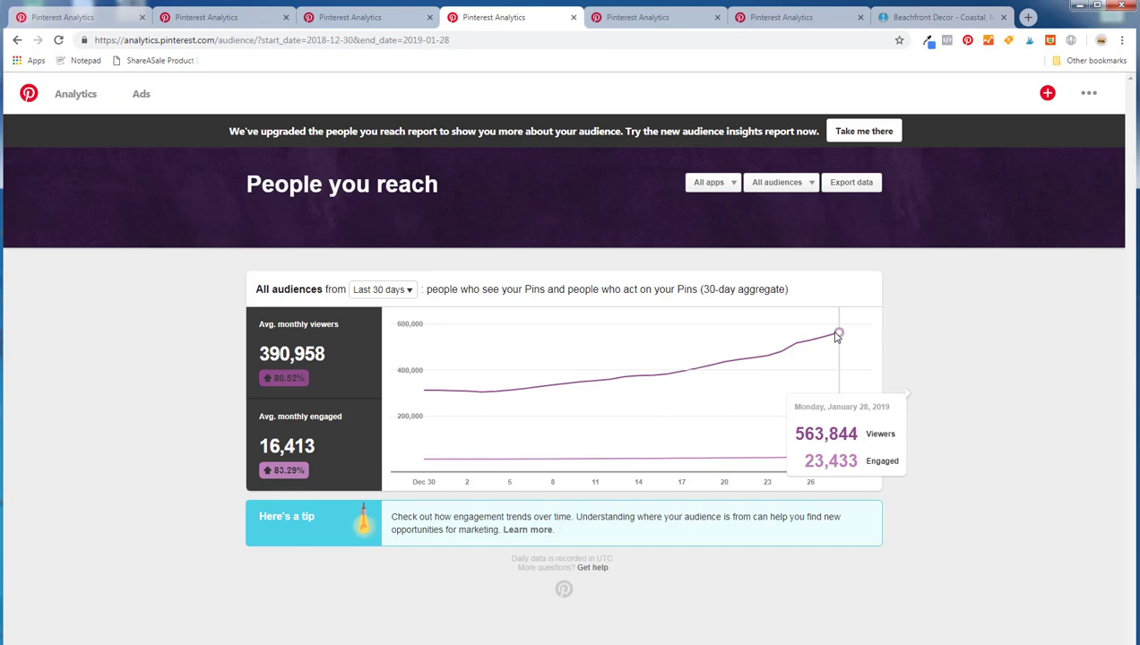
pyautogui.click(77, 95)
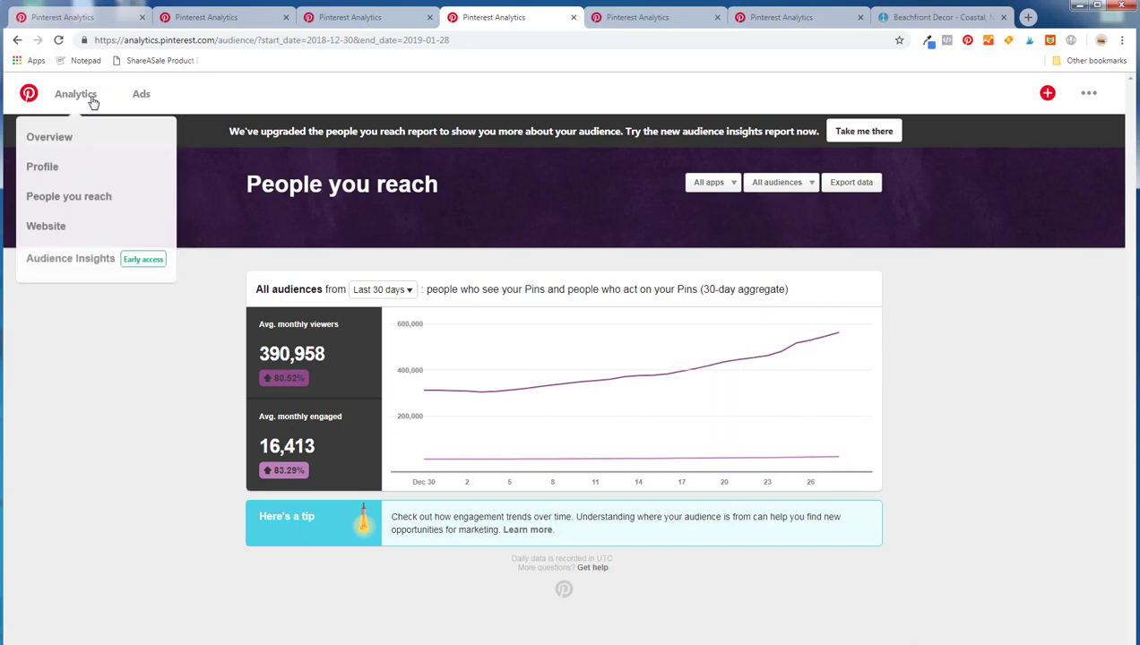
# Set beachfrontdecor.com website impressions to the last 30 days, then return to the overview
pyautogui.click(628, 17)
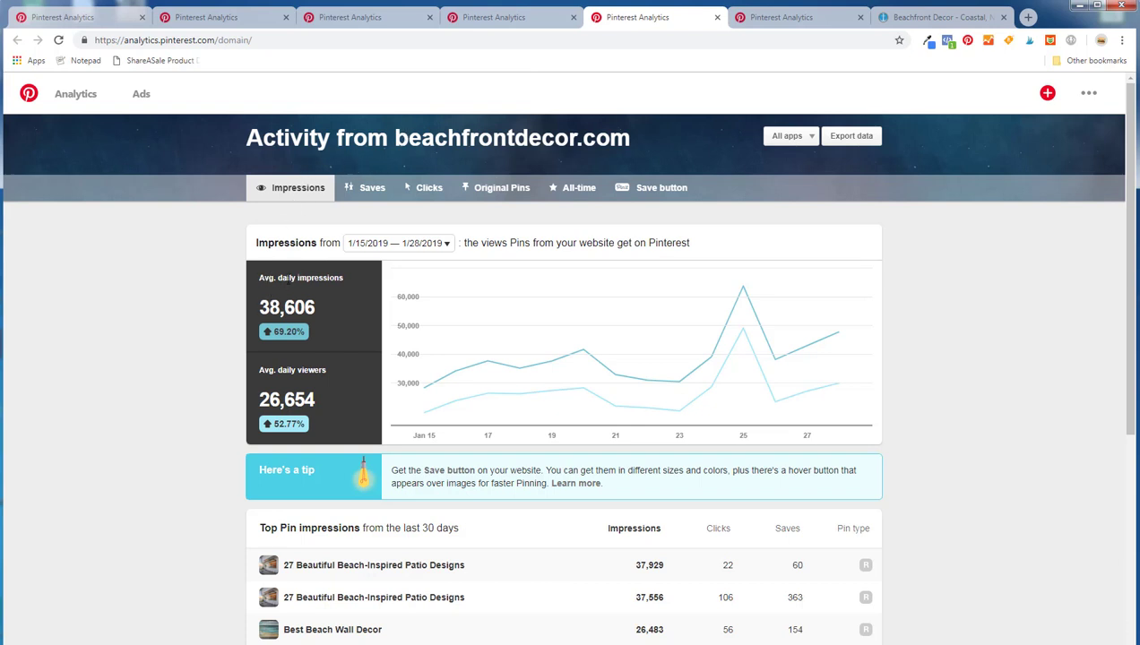
pyautogui.click(399, 243)
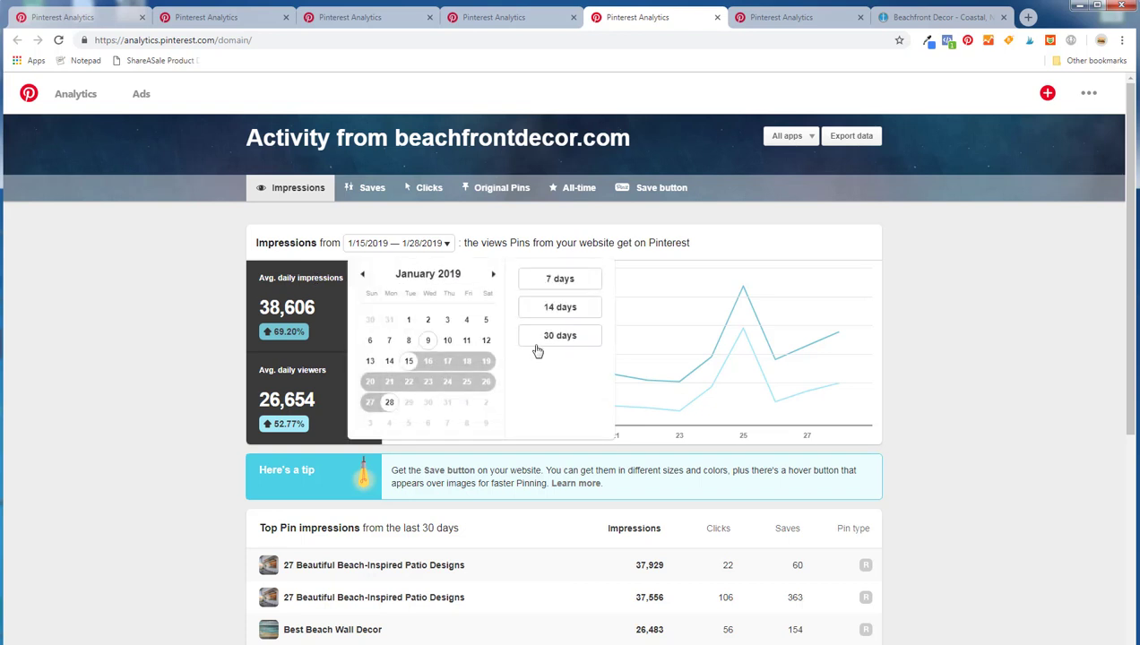
pyautogui.click(580, 338)
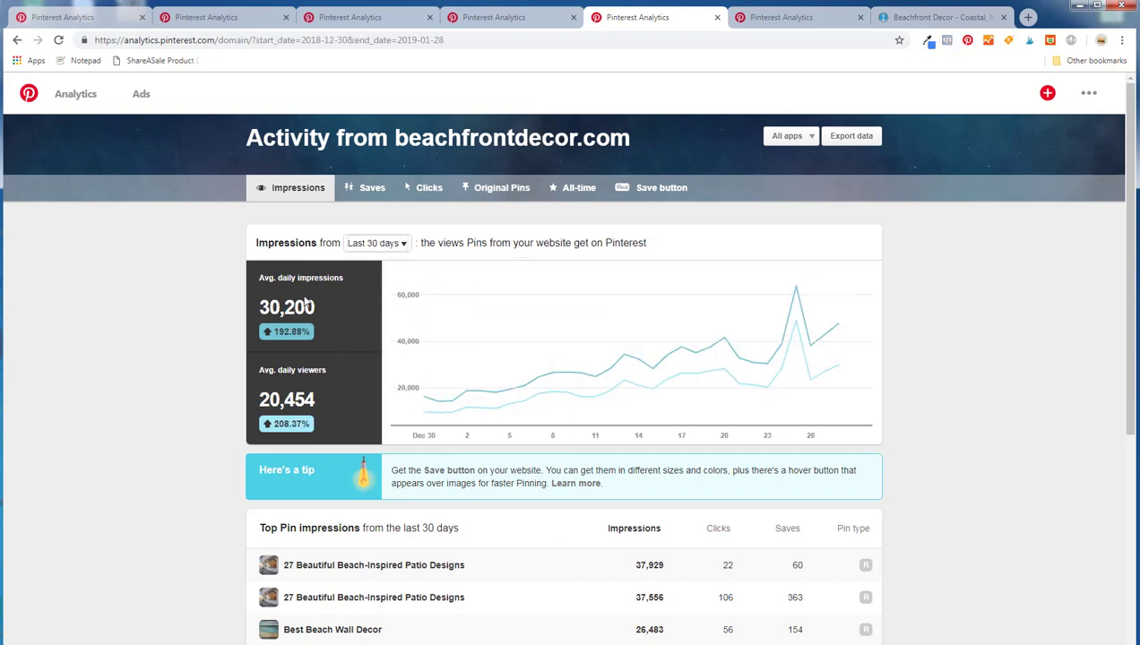
pyautogui.click(240, 22)
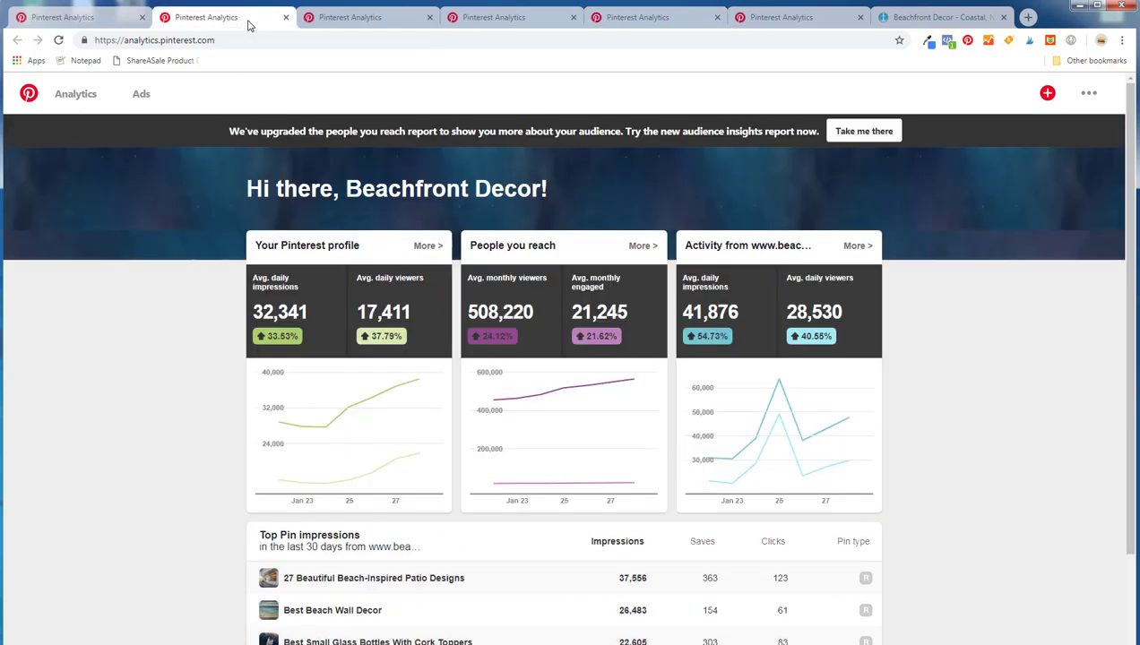
# Set profile impressions to the last 30 days, then return to beachfrontdecor.com website activity
pyautogui.click(381, 23)
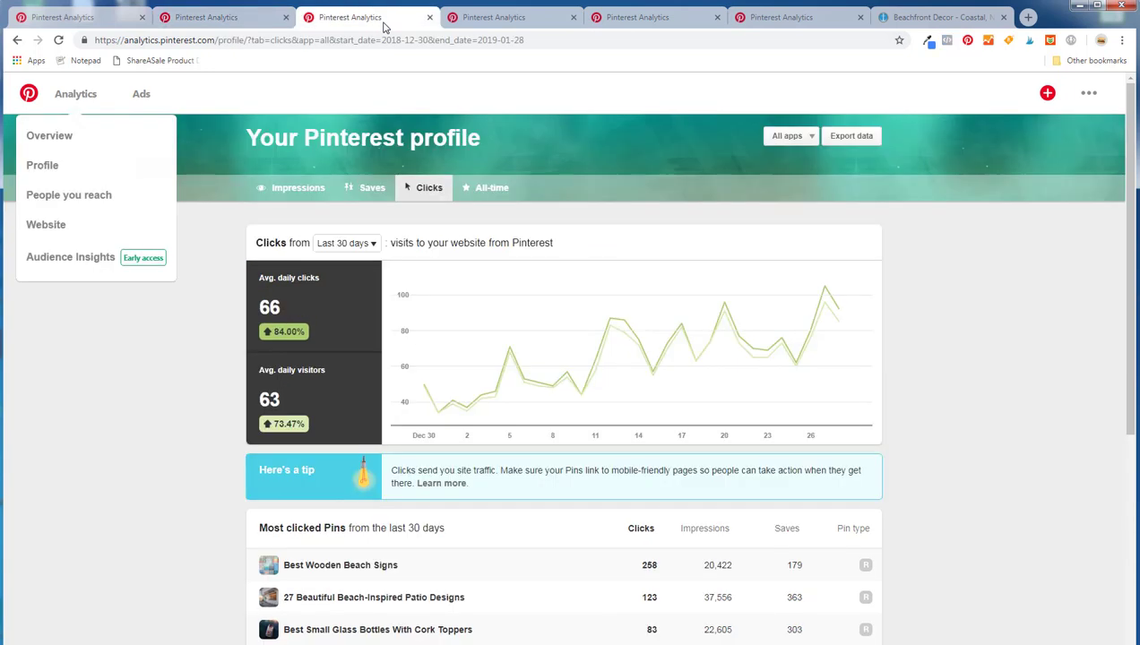
pyautogui.click(314, 189)
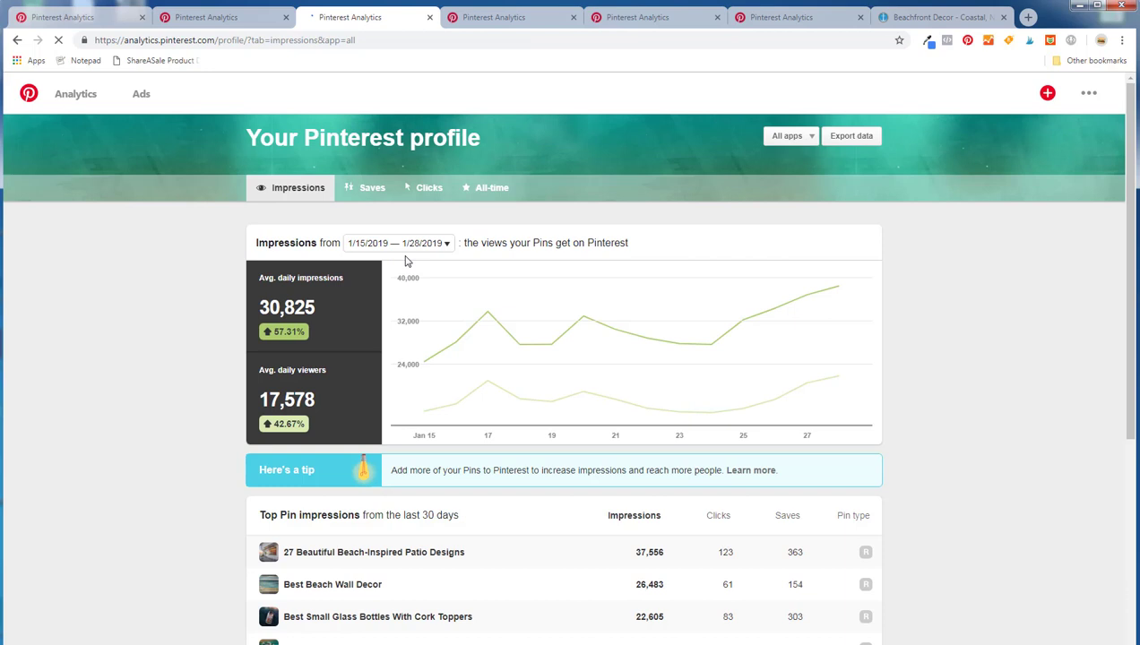
pyautogui.click(407, 243)
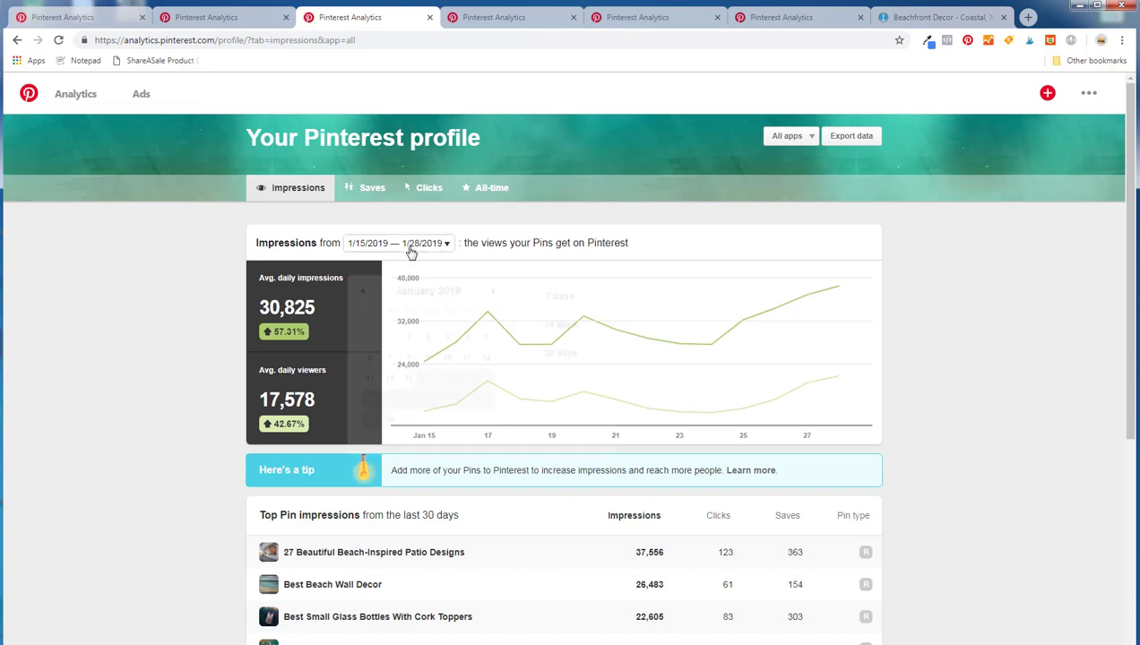
pyautogui.click(542, 334)
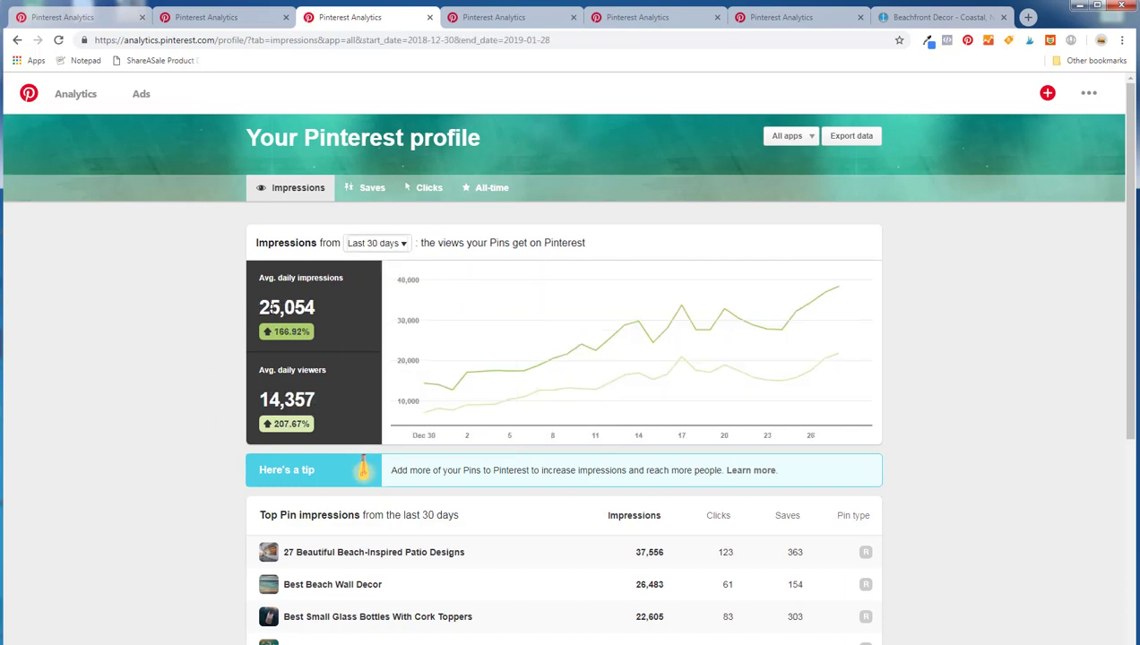
pyautogui.click(657, 18)
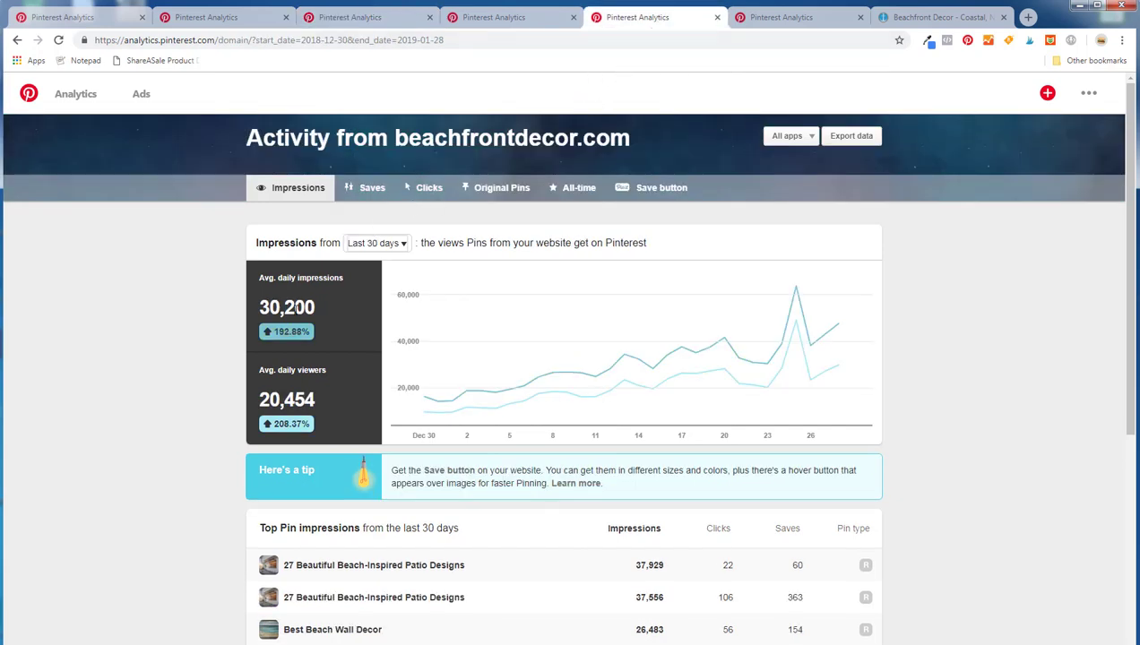
# Switch to the Beachfront Decor store's Coastal Furniture page and view the coffee table
pyautogui.click(941, 17)
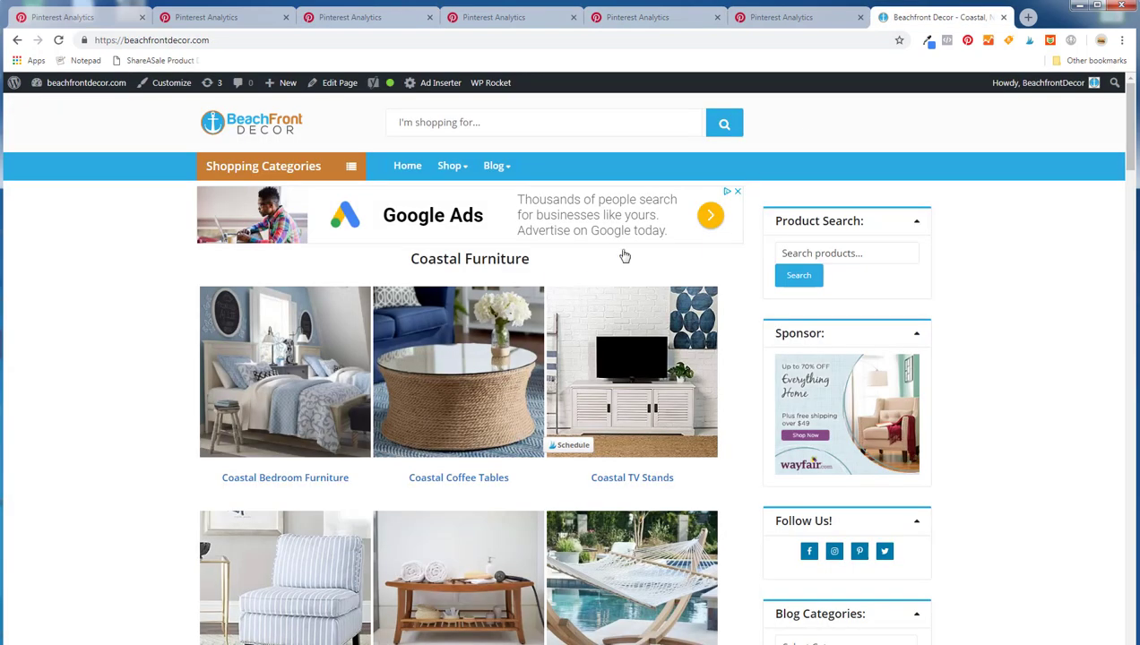
pyautogui.moveTo(396, 285)
# Show beachfrontdecor.com clicks: 90 daily clicks, 86 visitors, led by Best Wooden Beach Signs
pyautogui.click(661, 20)
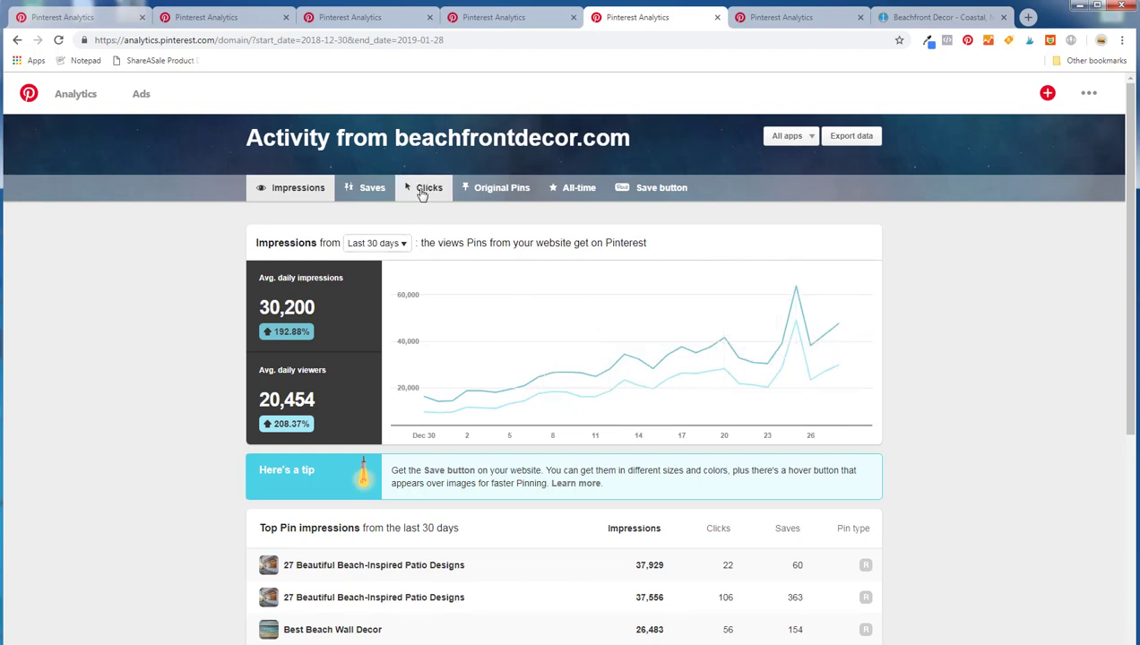
pyautogui.click(422, 192)
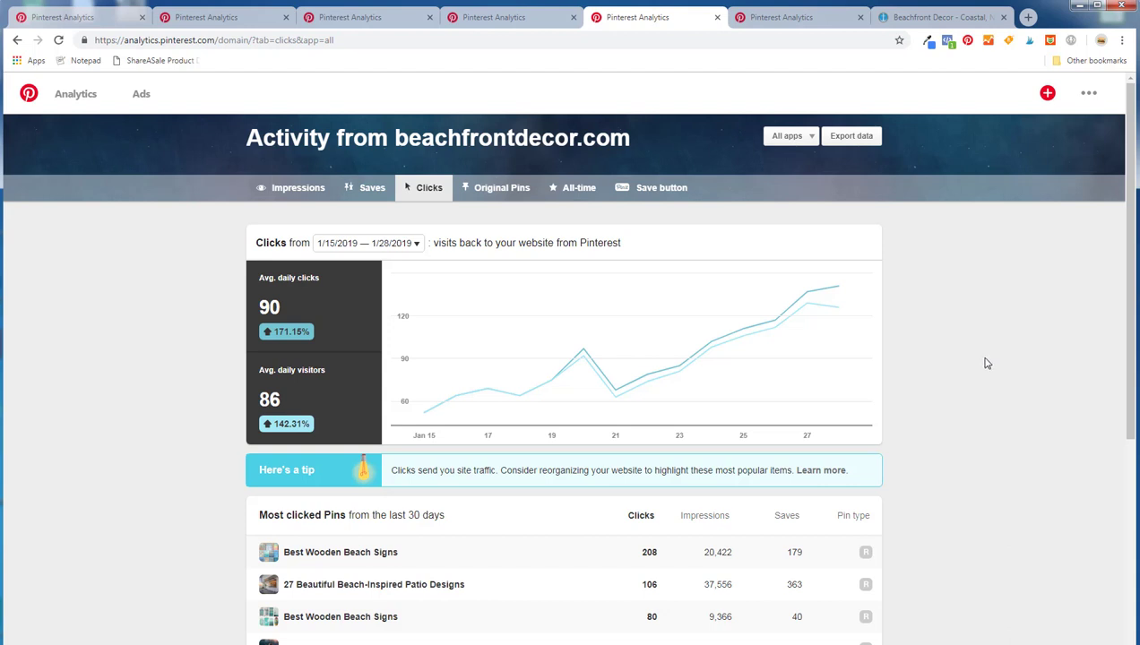
pyautogui.click(74, 95)
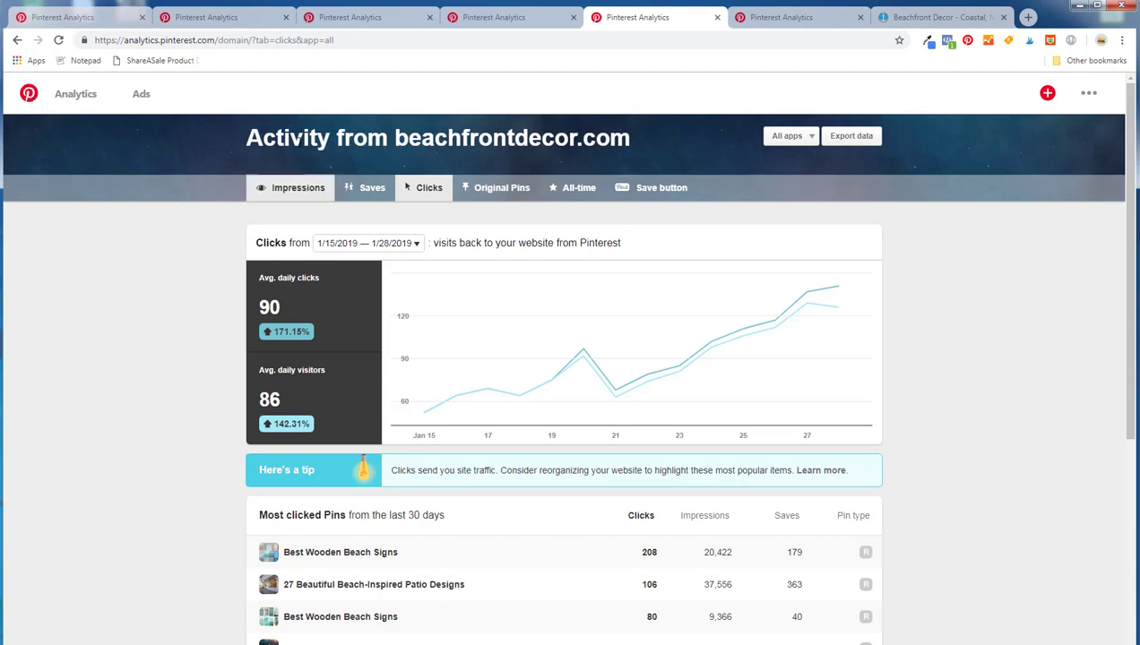
# Review Audience Insights categories and interests for the total audience, then return to the store site
pyautogui.click(56, 17)
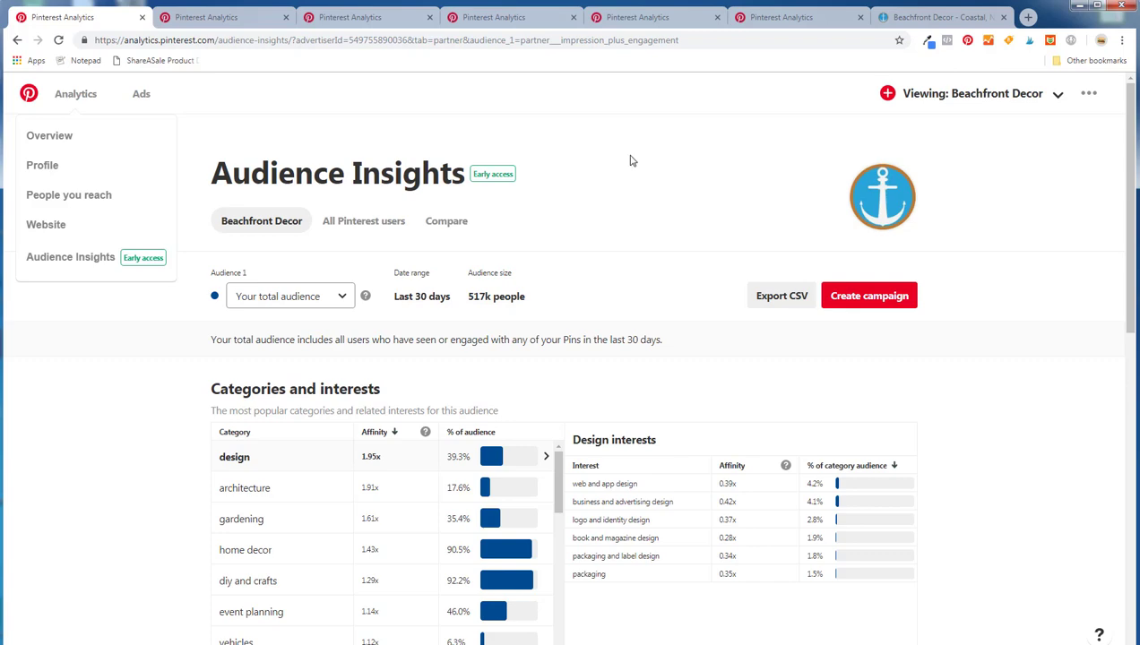
pyautogui.click(954, 18)
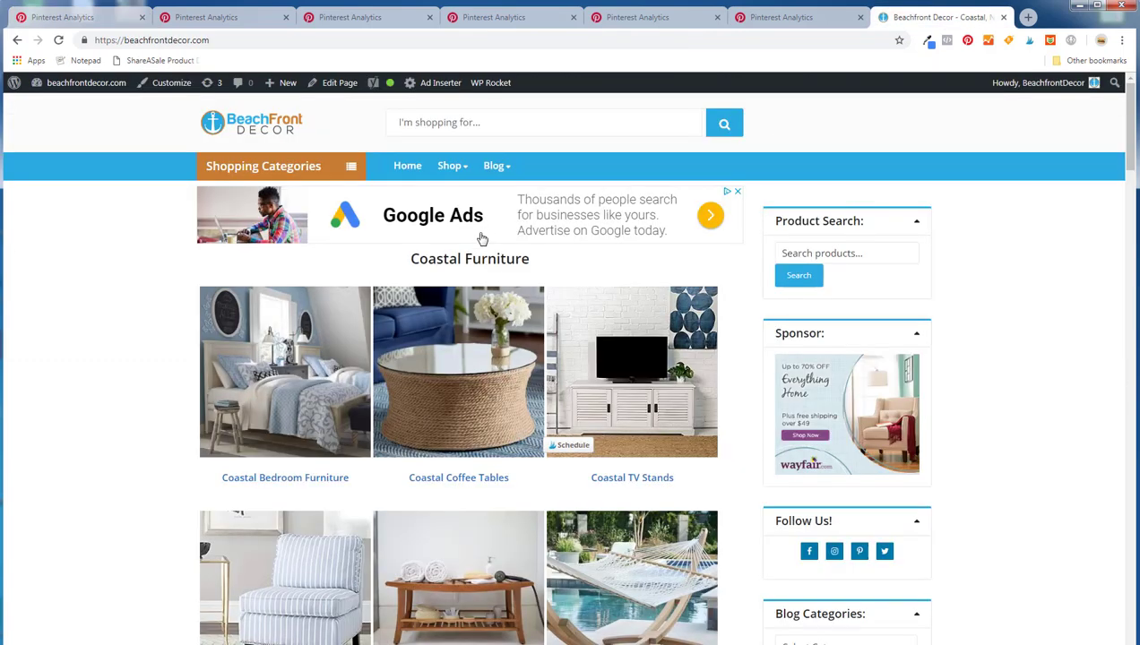